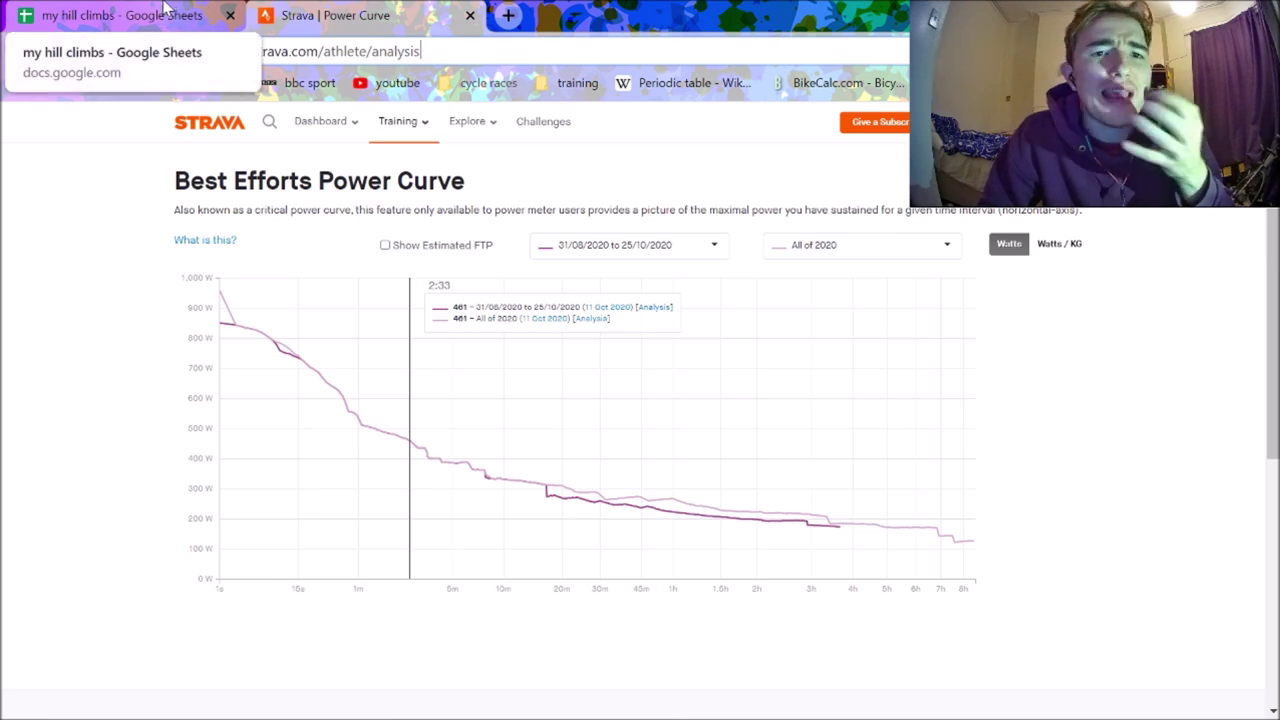
# Switch to the my hill climbs spreadsheet and select the Dursley RC and Bristol South climbs
pyautogui.click(166, 8)
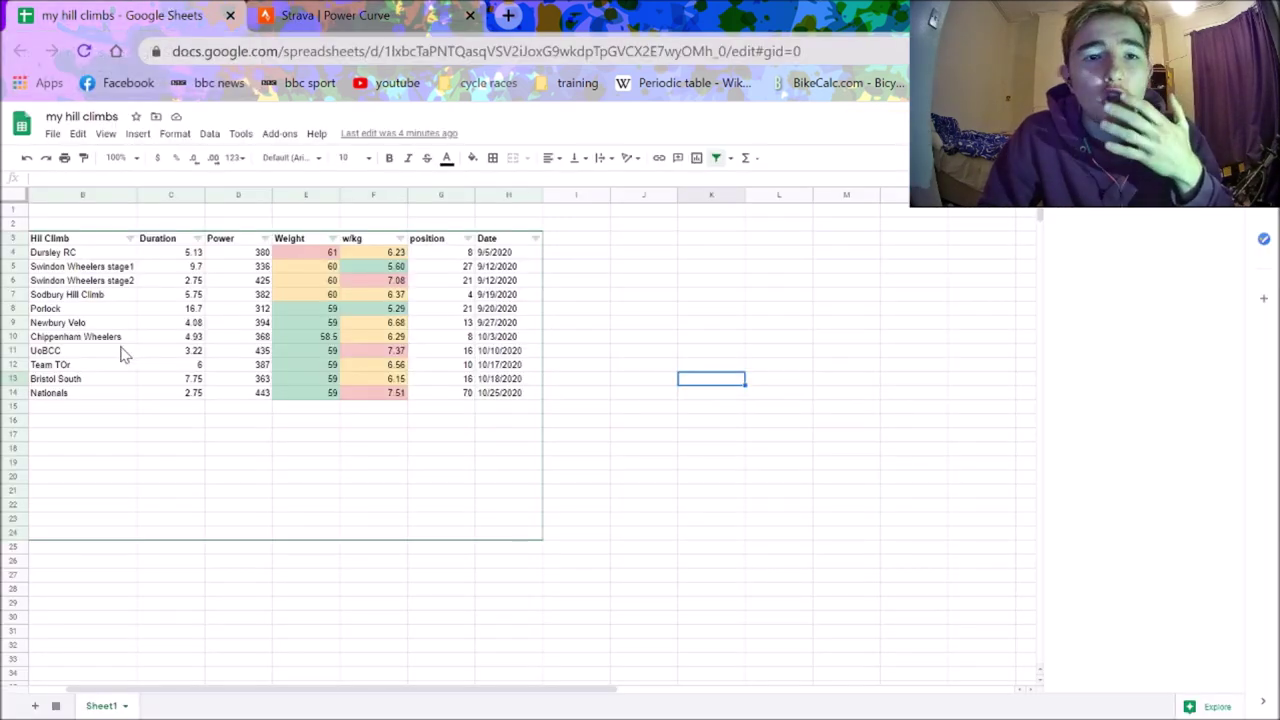
pyautogui.click(99, 256)
pyautogui.click(94, 381)
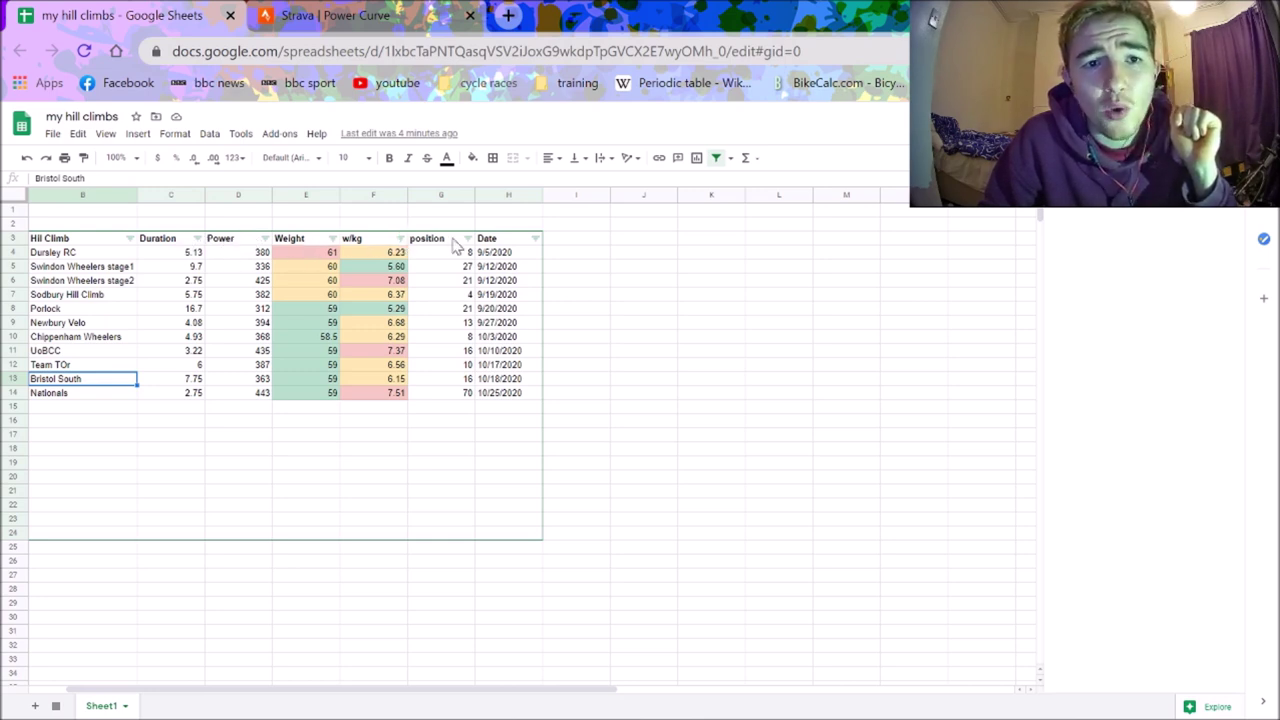
# Inspect the 9/12/2020 and 9/5/2020 dates and the 5.13 and 9.7 durations
pyautogui.click(493, 268)
pyautogui.click(496, 257)
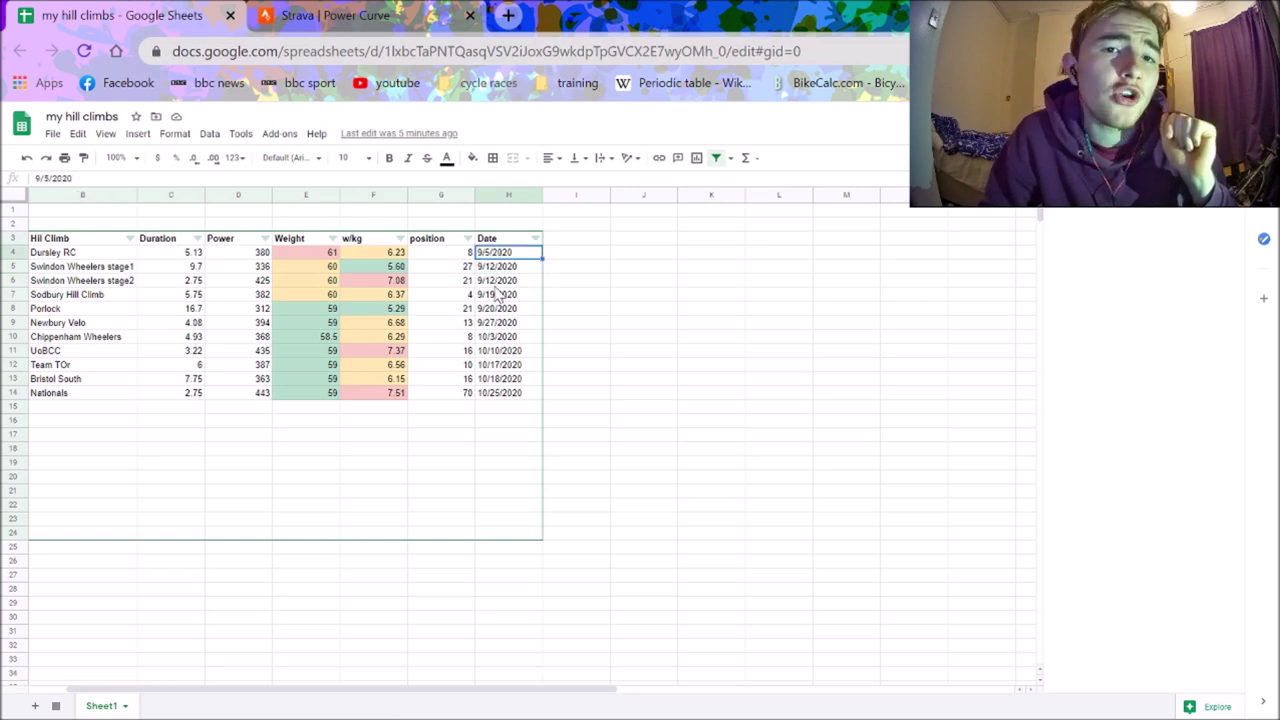
pyautogui.click(201, 258)
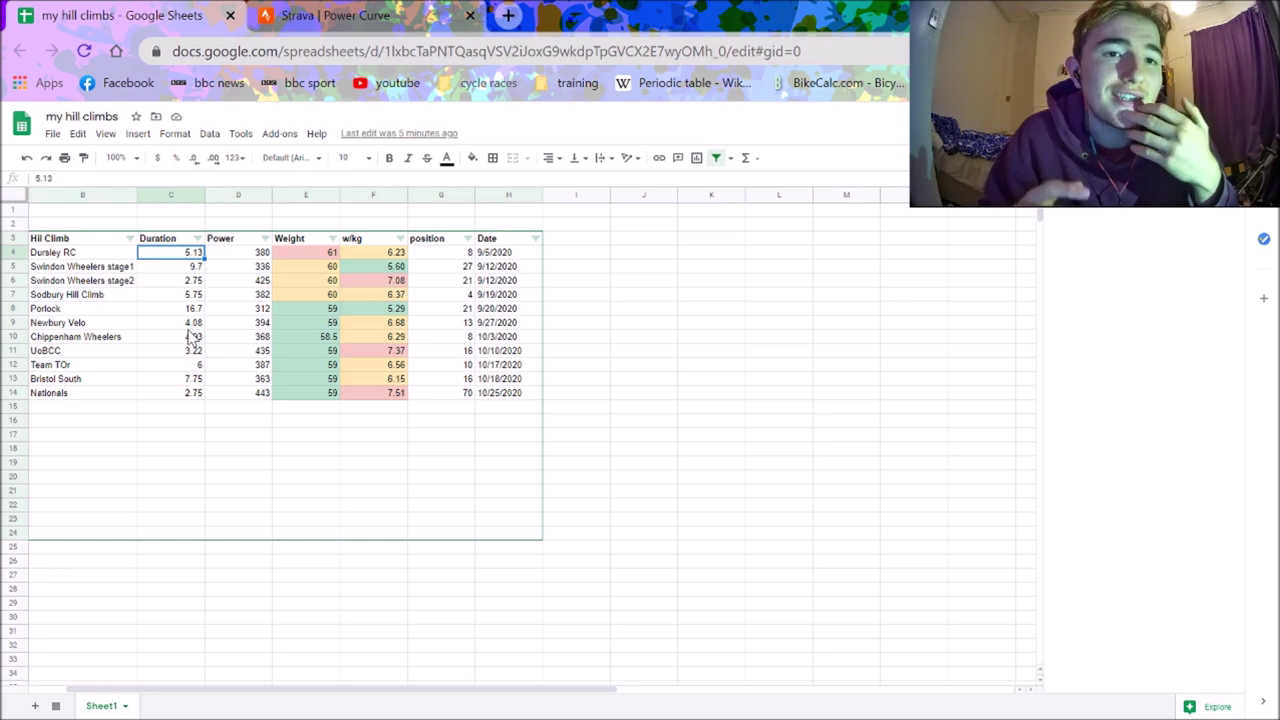
pyautogui.click(189, 268)
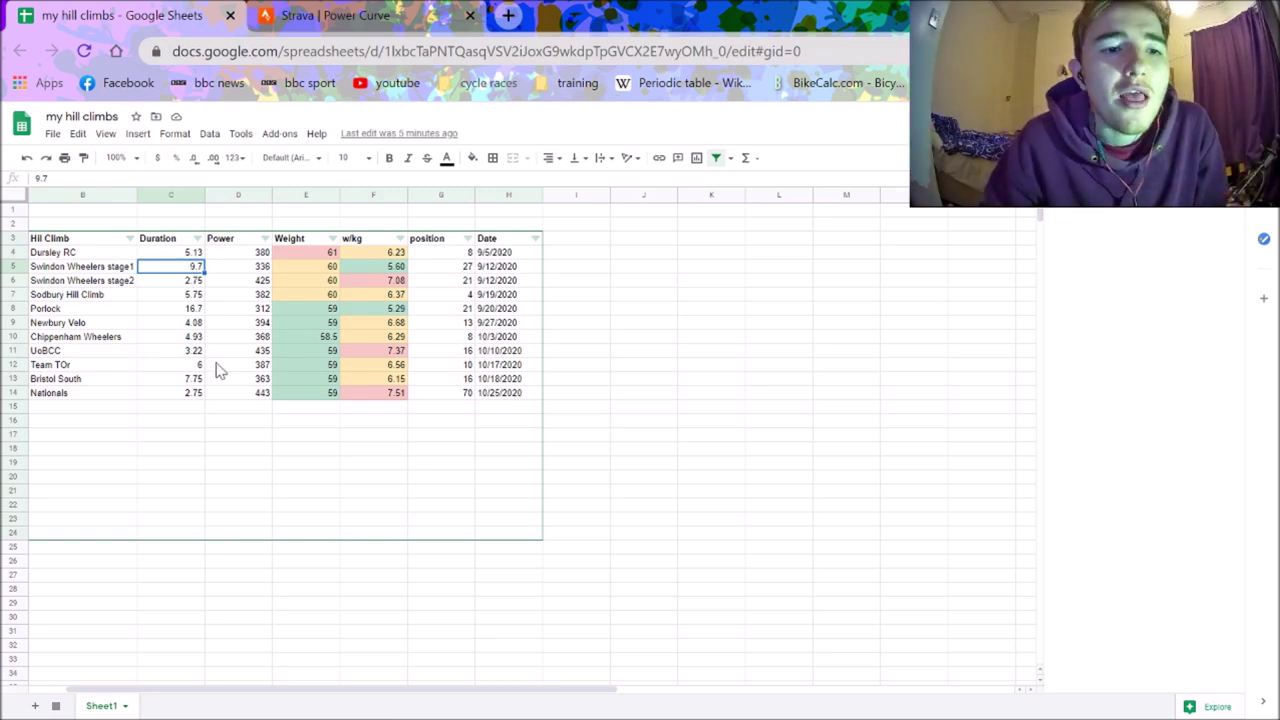
pyautogui.click(196, 254)
pyautogui.click(330, 253)
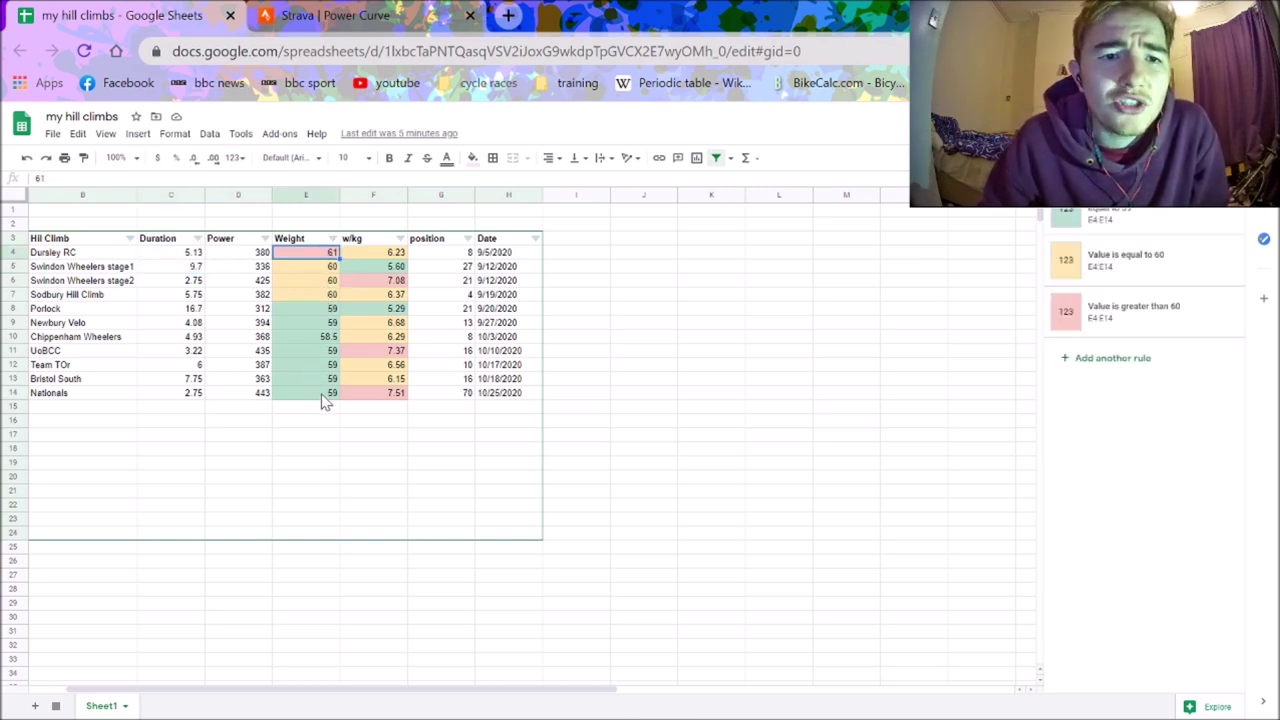
pyautogui.click(320, 338)
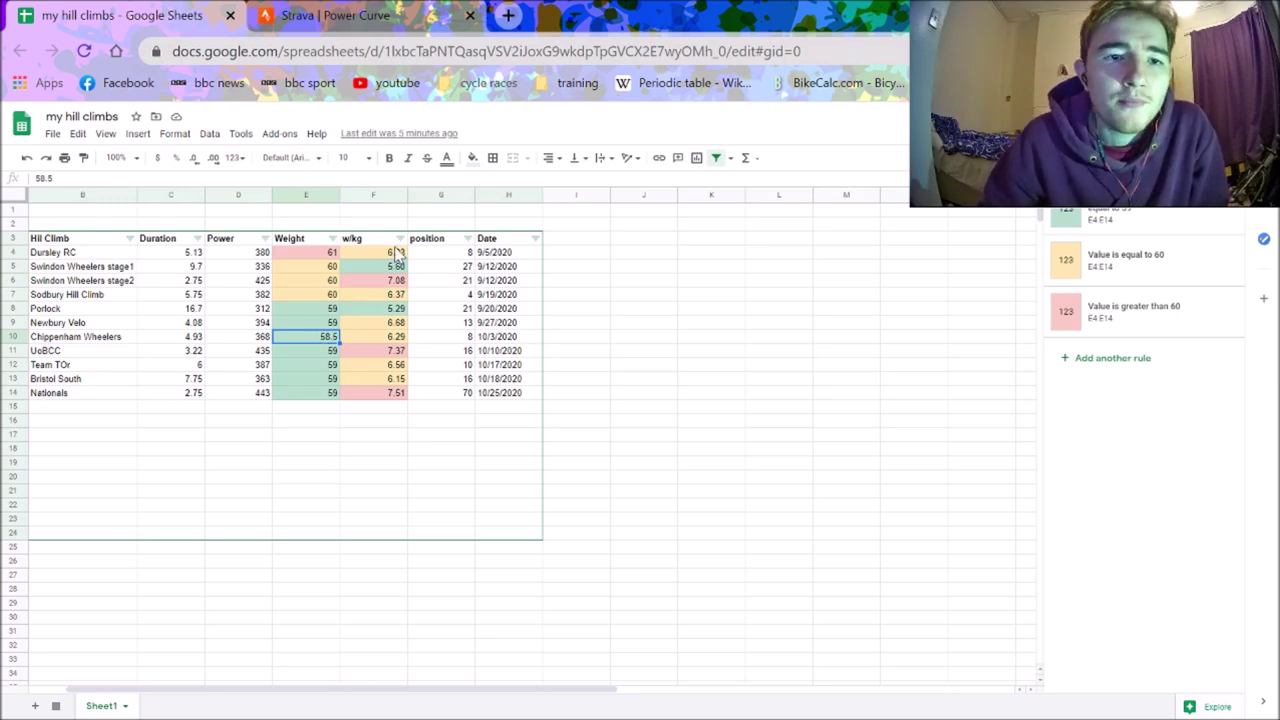
pyautogui.click(307, 258)
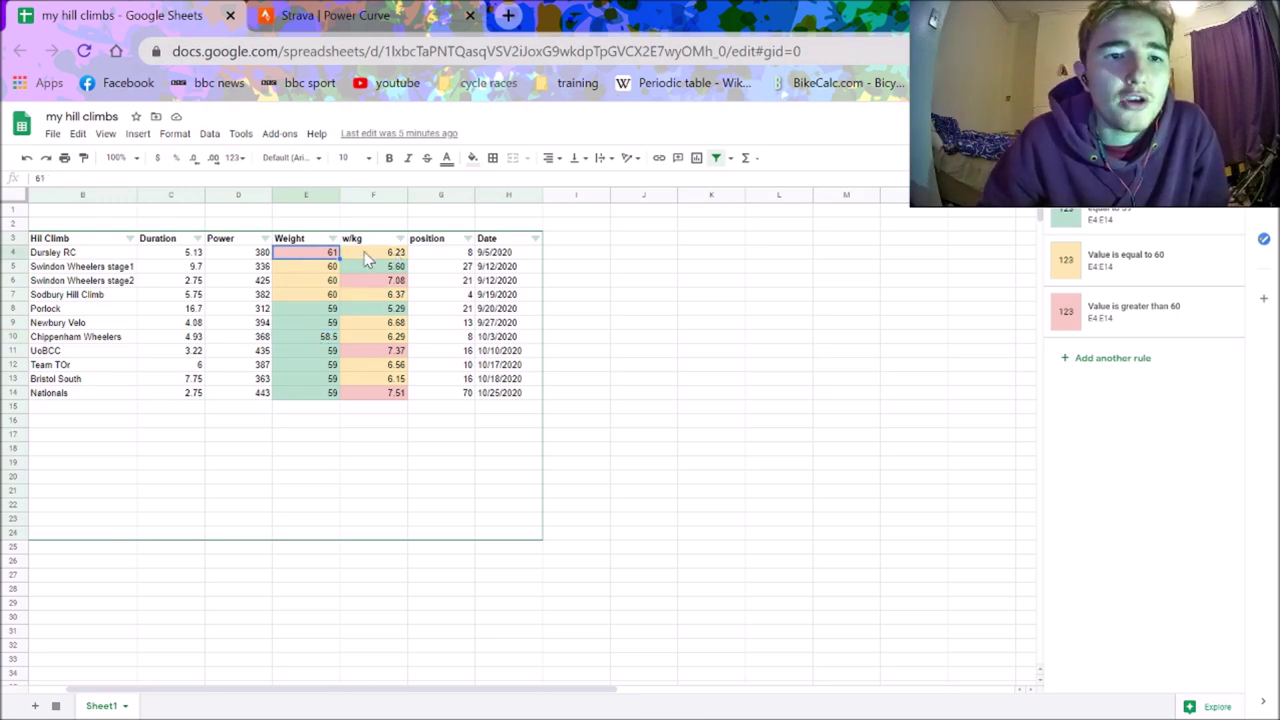
pyautogui.click(367, 254)
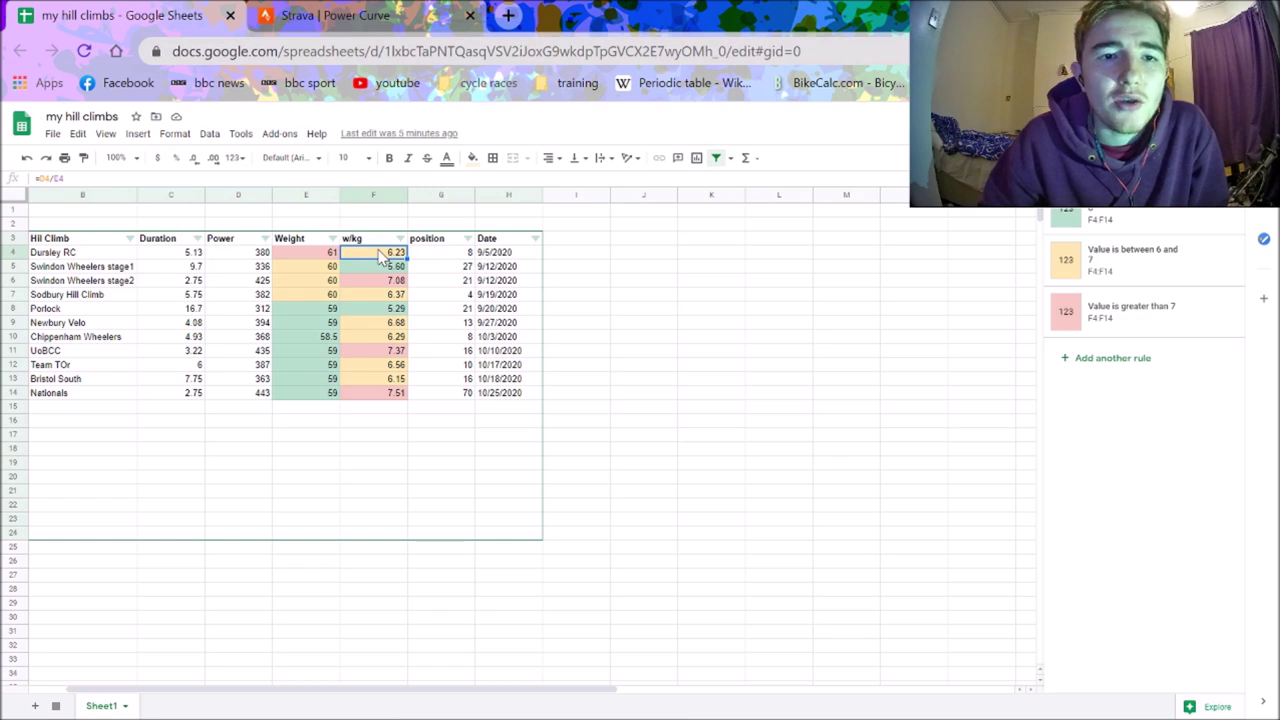
pyautogui.click(327, 341)
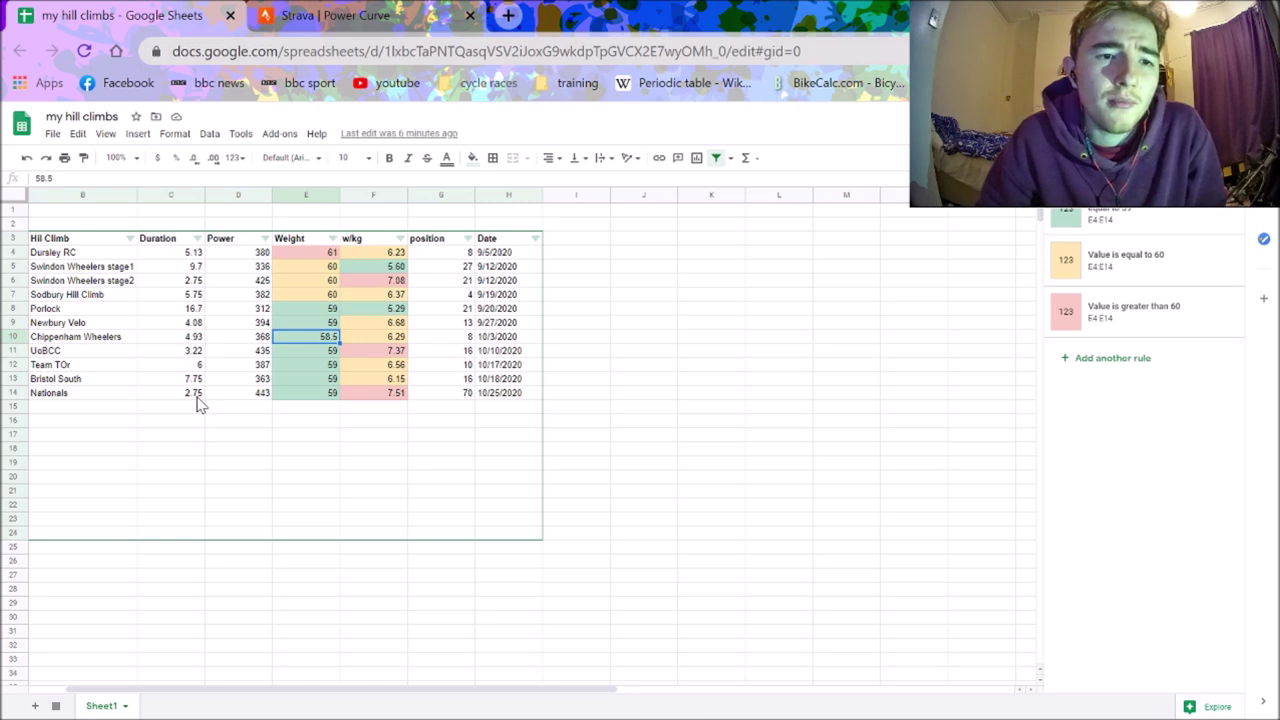
# Check durations 16.7 and 4.93, then select w/kg cells 7.37, 6.56 and 6.23 to show their colour rules
pyautogui.click(196, 309)
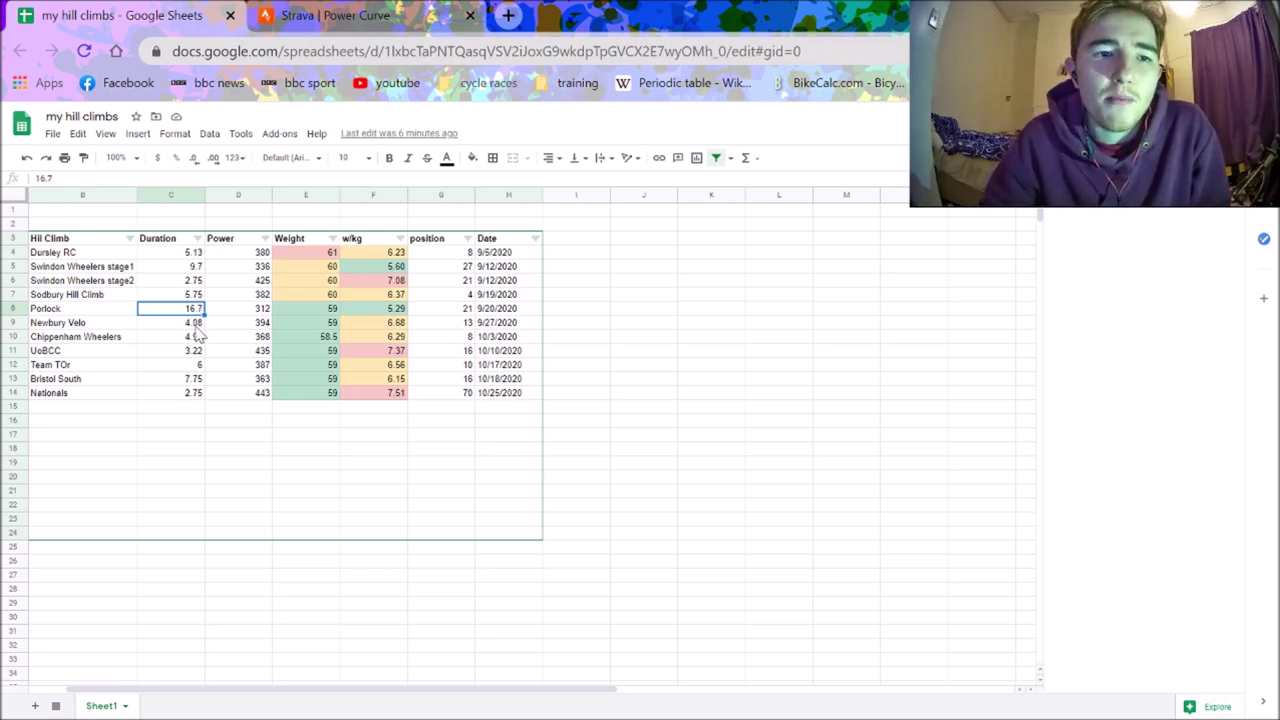
pyautogui.click(196, 336)
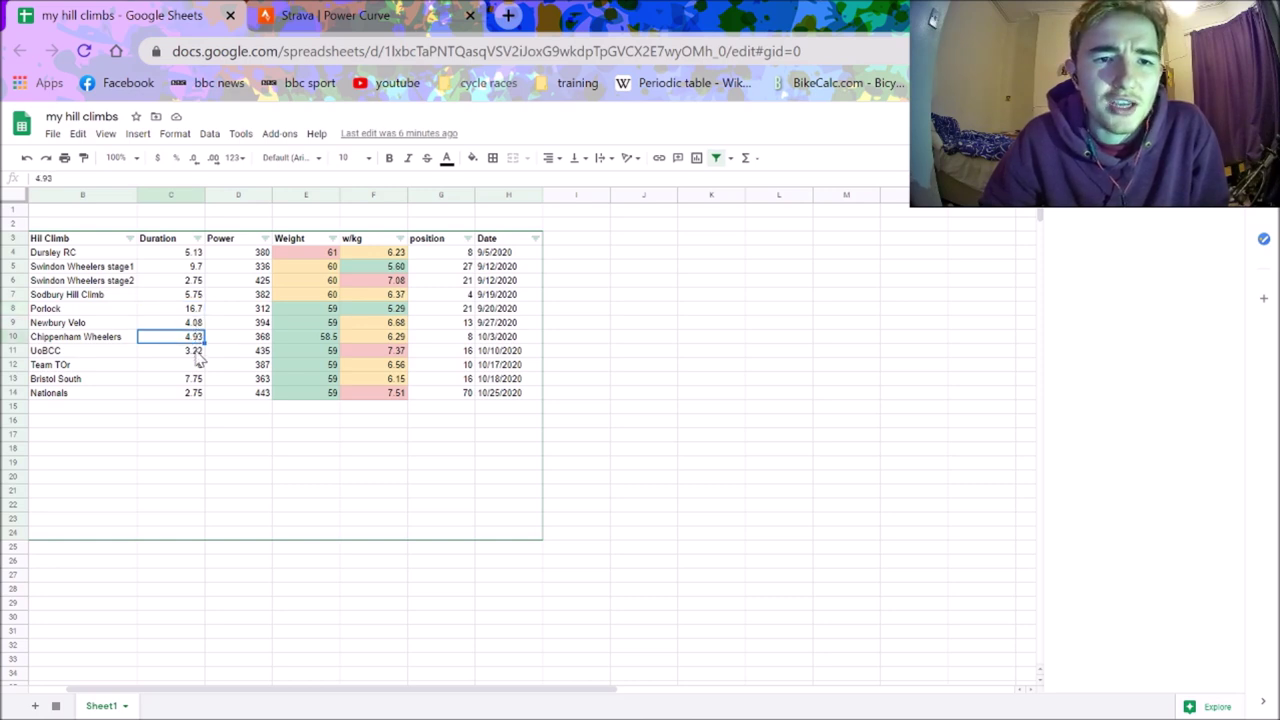
pyautogui.click(379, 352)
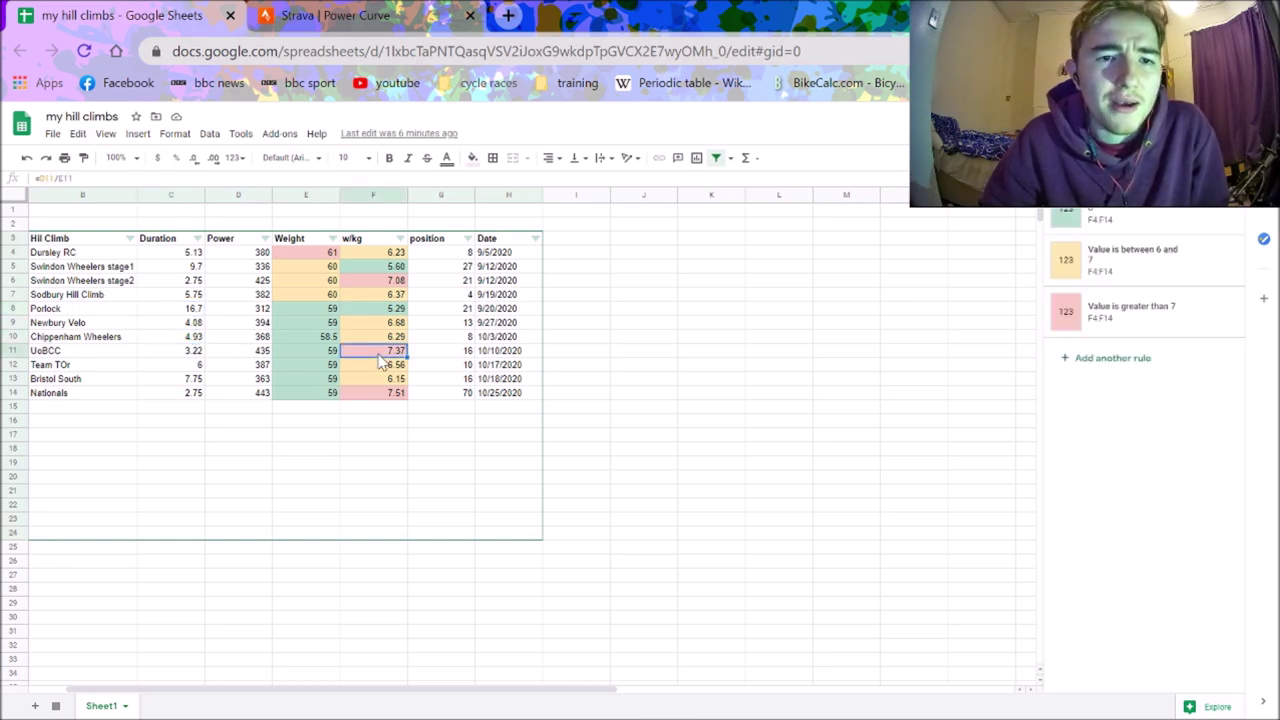
pyautogui.click(371, 365)
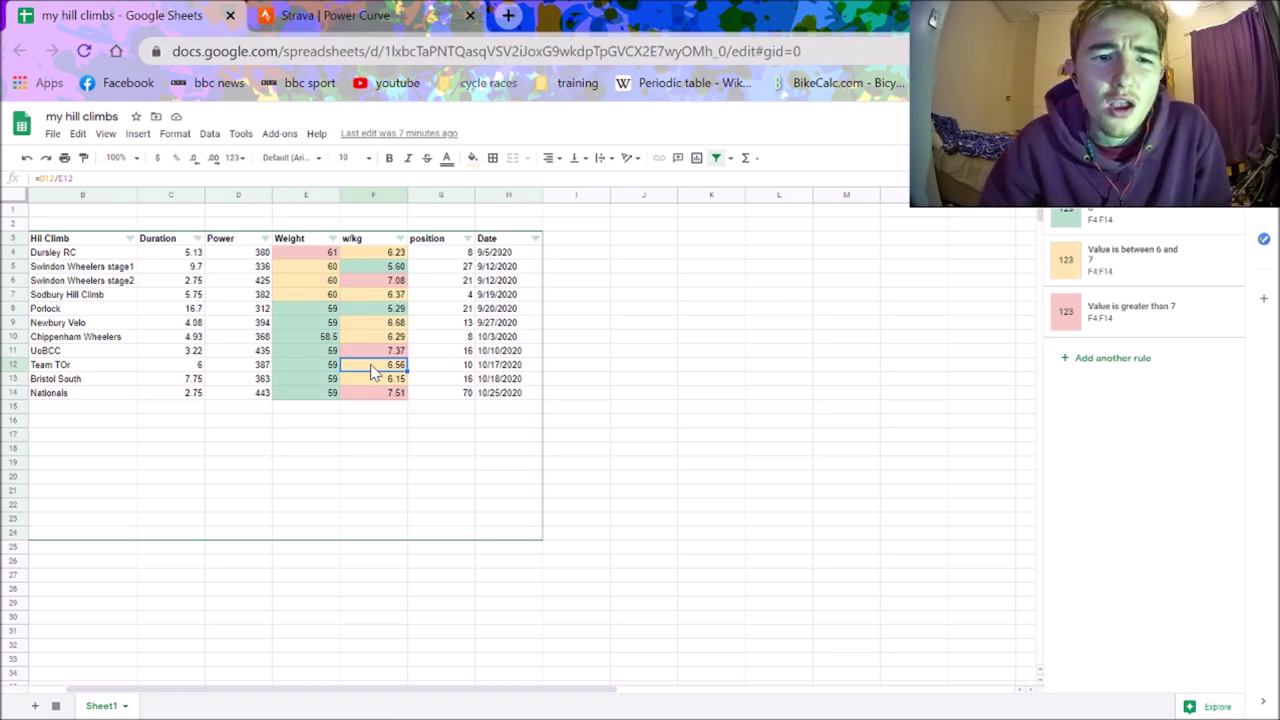
pyautogui.click(398, 256)
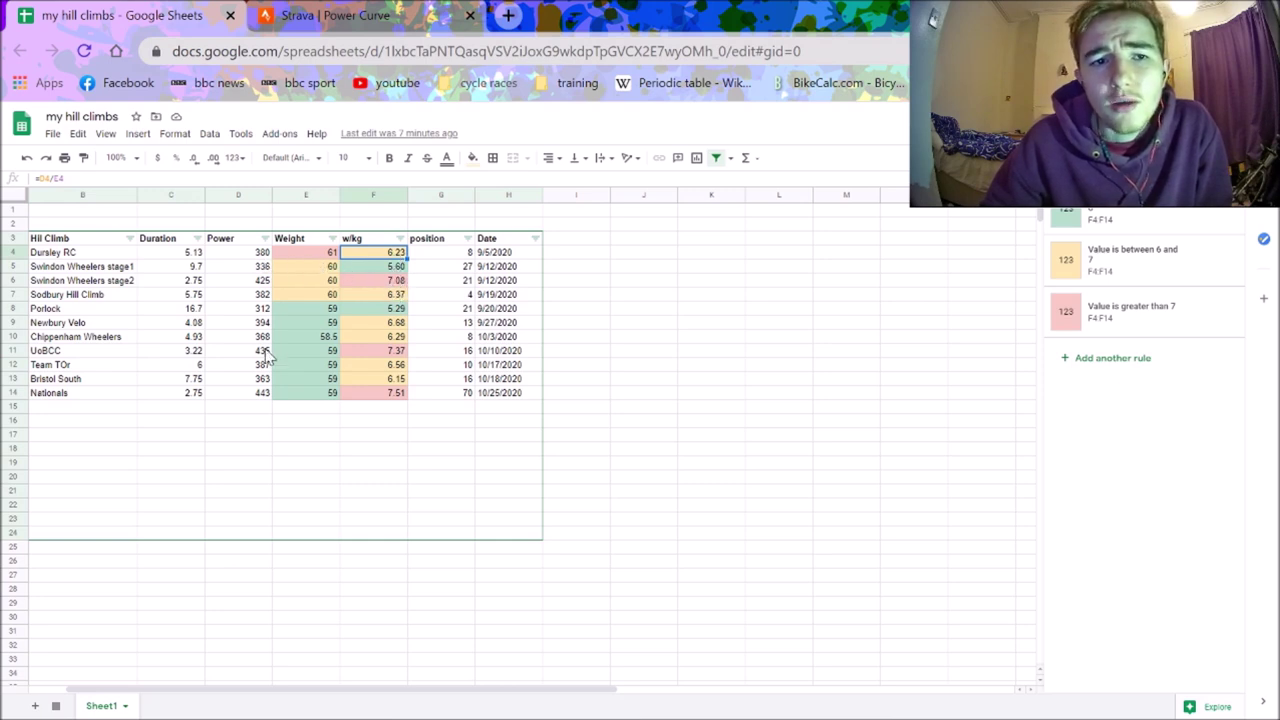
pyautogui.click(222, 255)
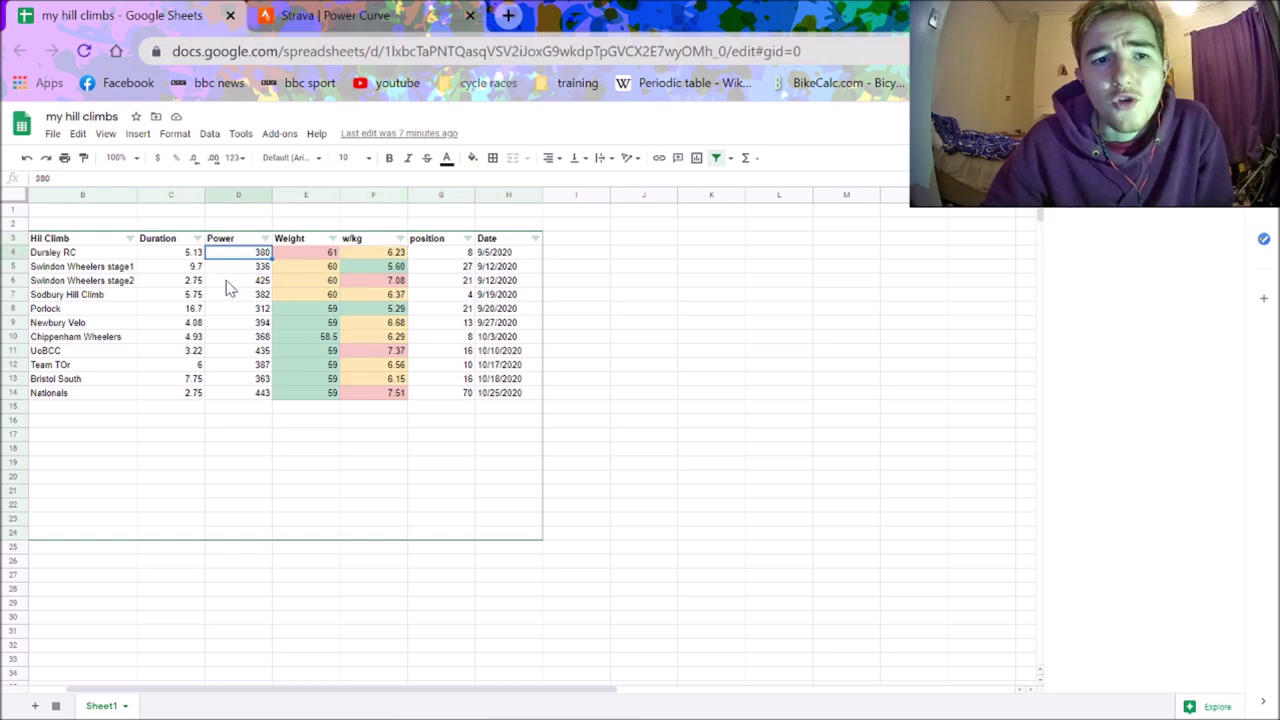
pyautogui.click(227, 295)
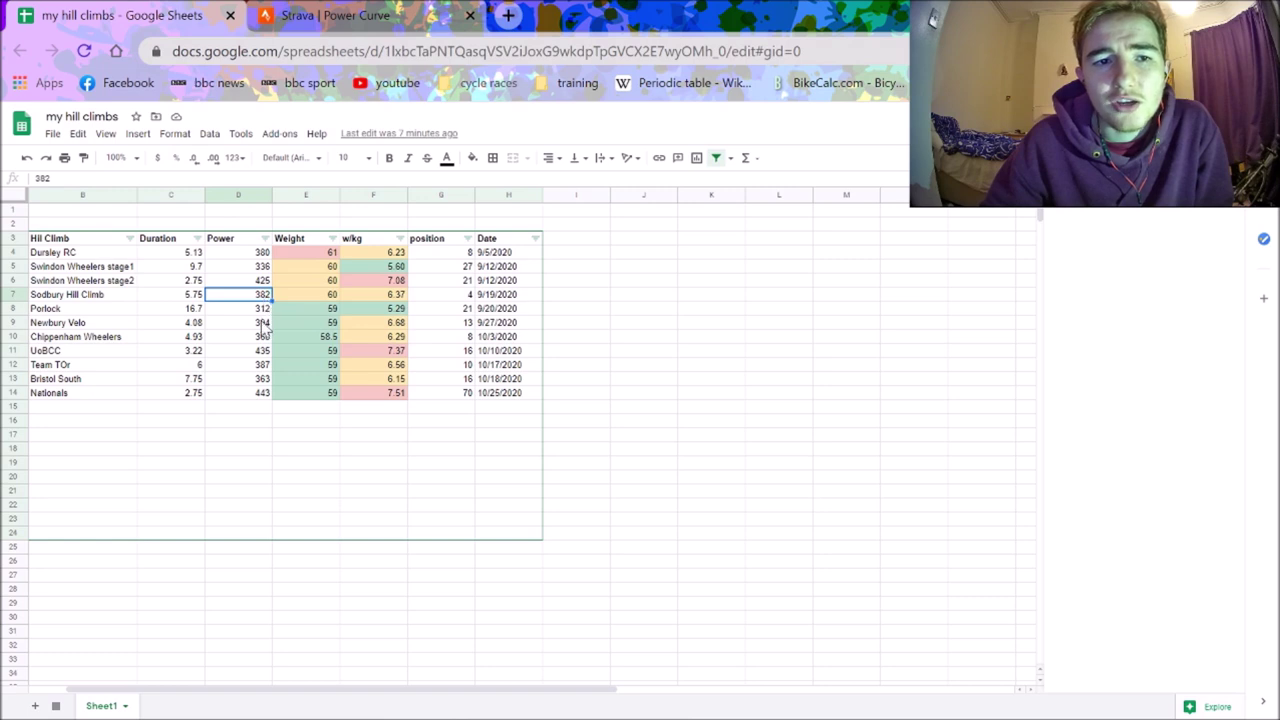
pyautogui.click(257, 323)
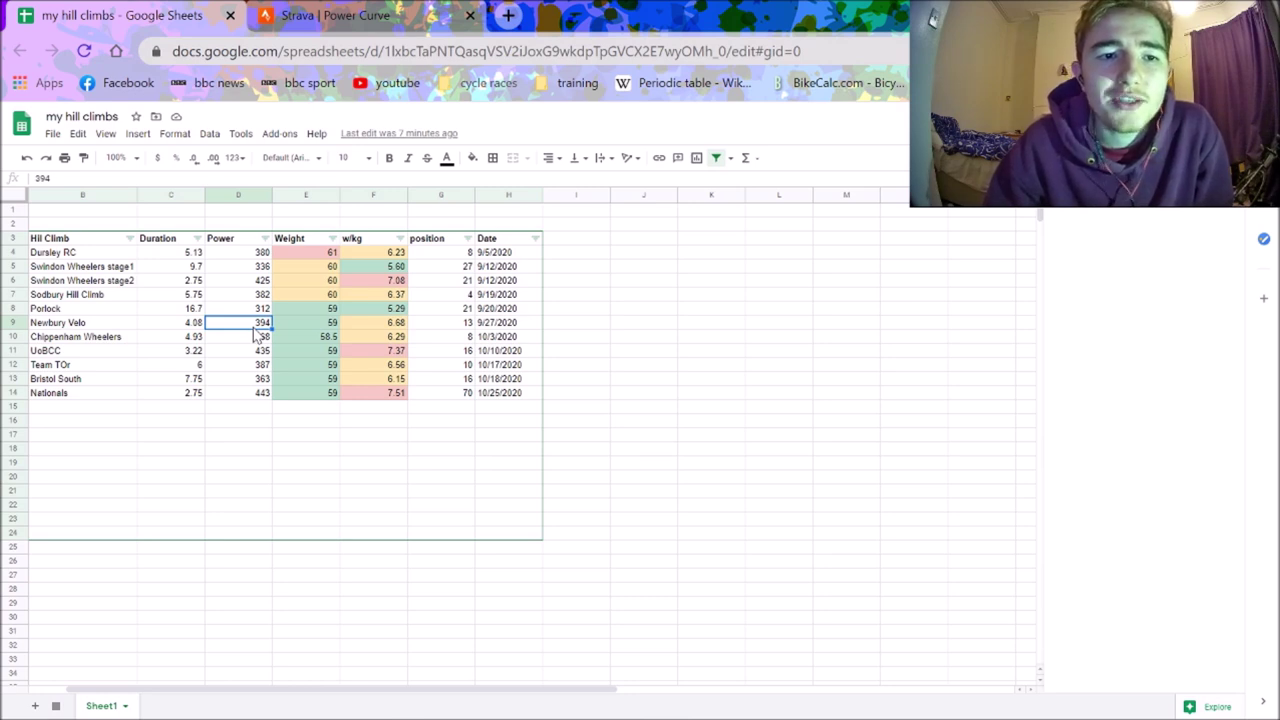
pyautogui.click(258, 341)
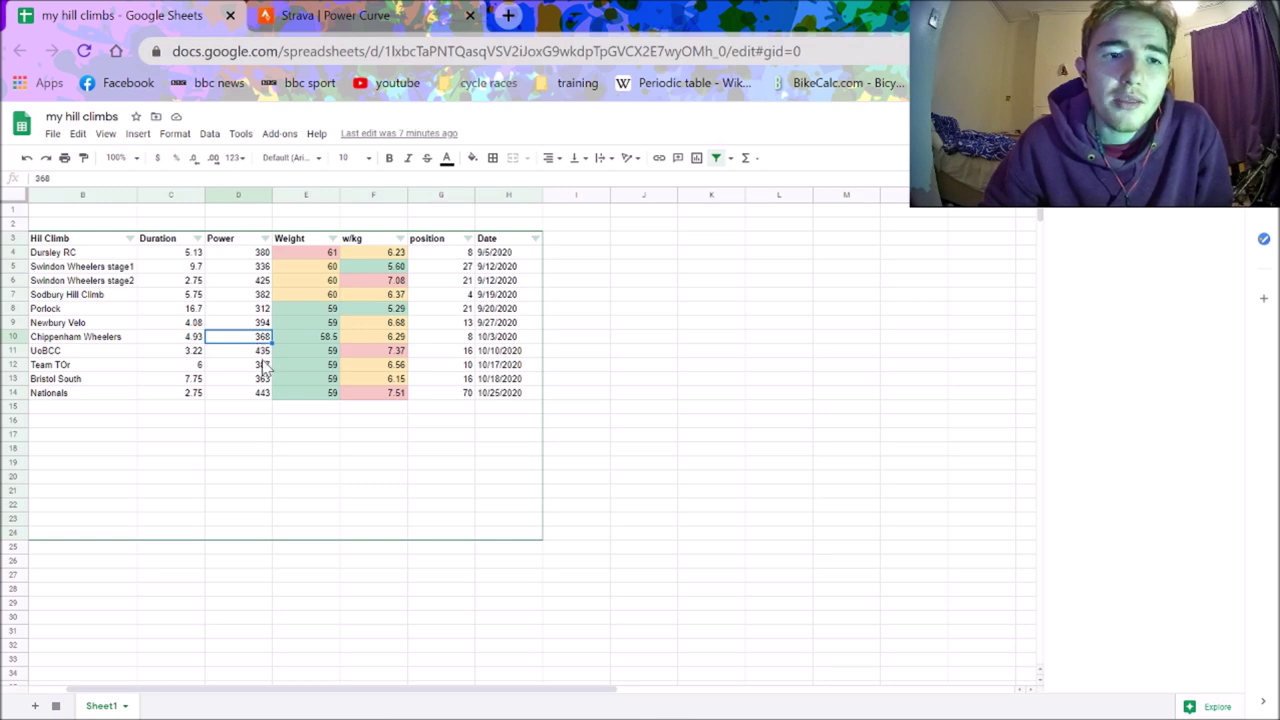
pyautogui.click(127, 352)
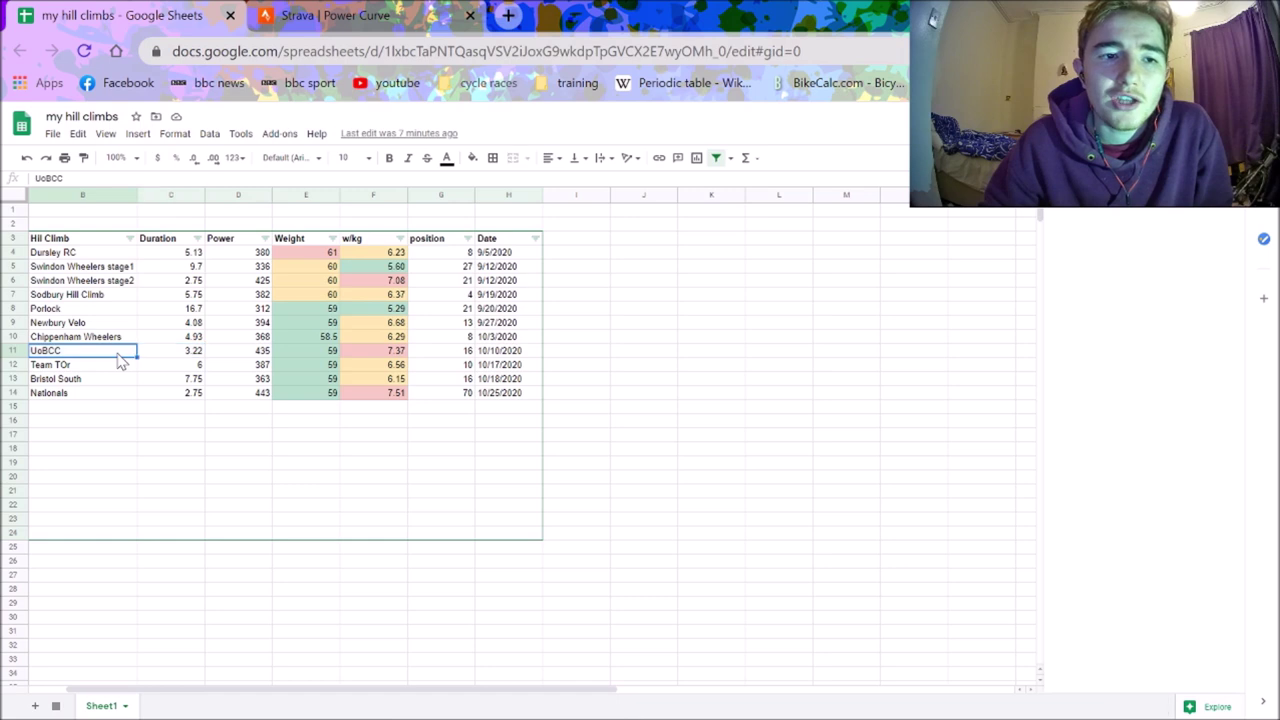
pyautogui.click(250, 356)
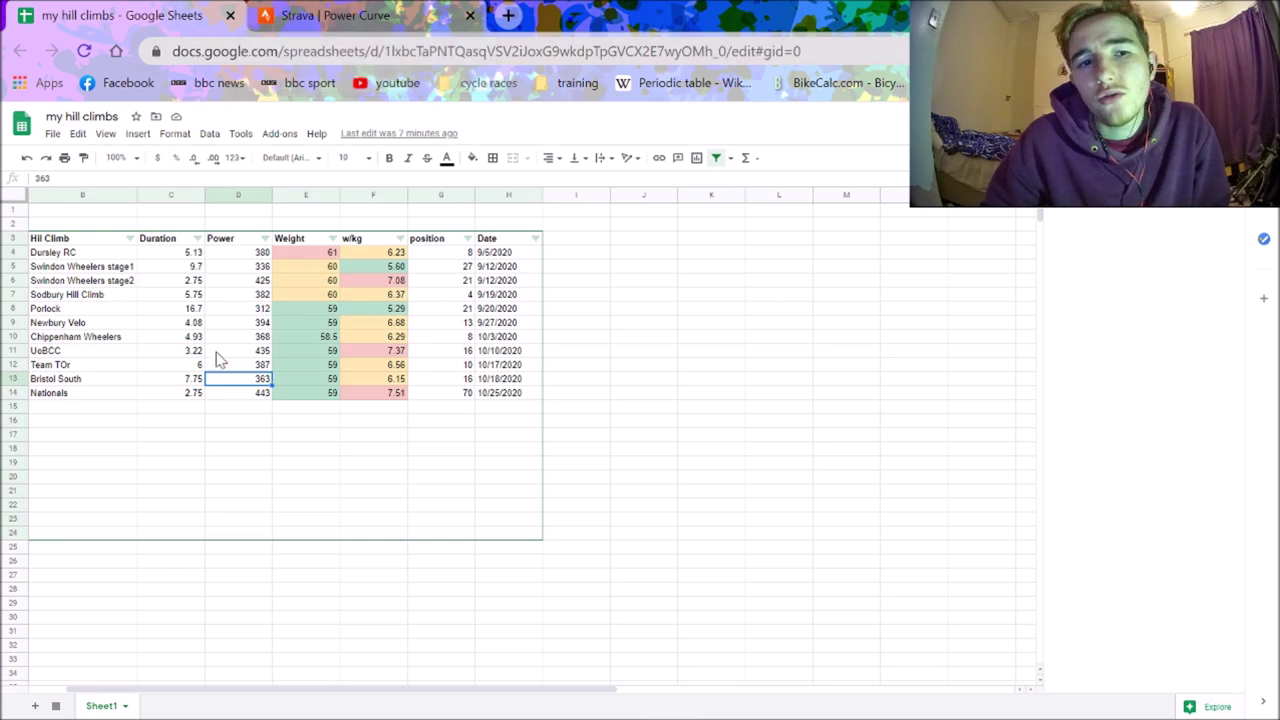
pyautogui.click(178, 394)
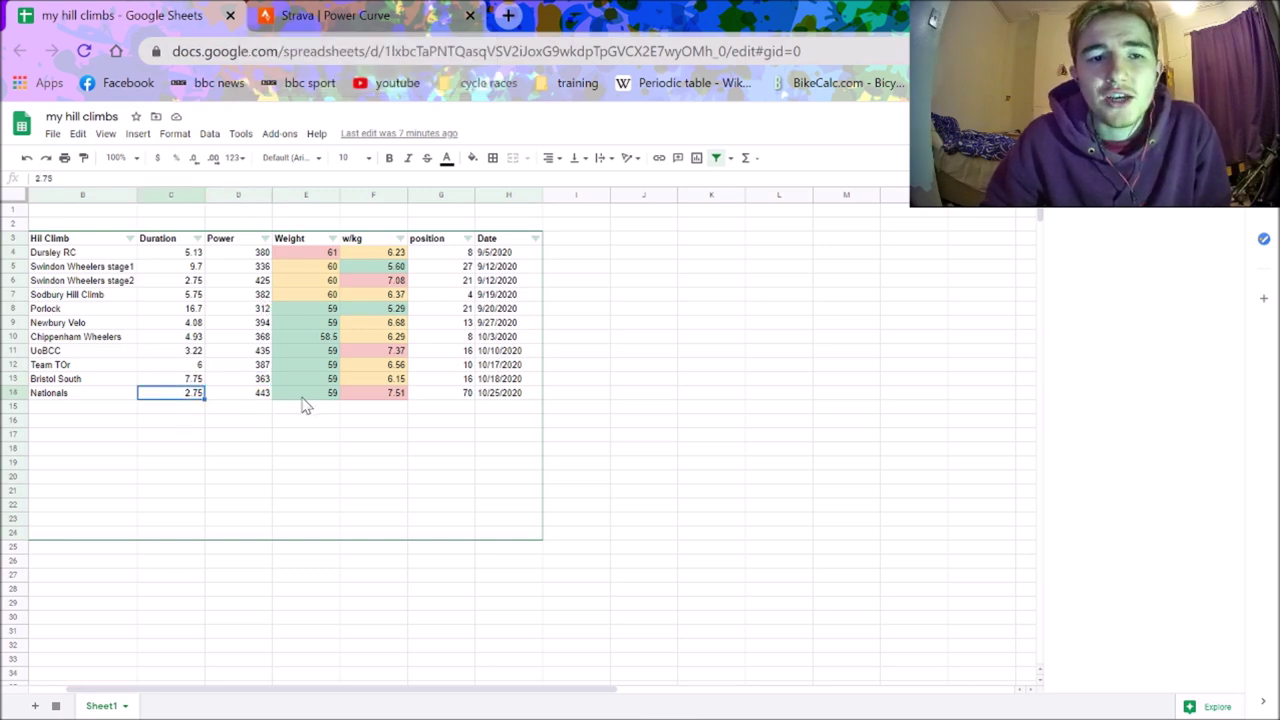
pyautogui.click(256, 398)
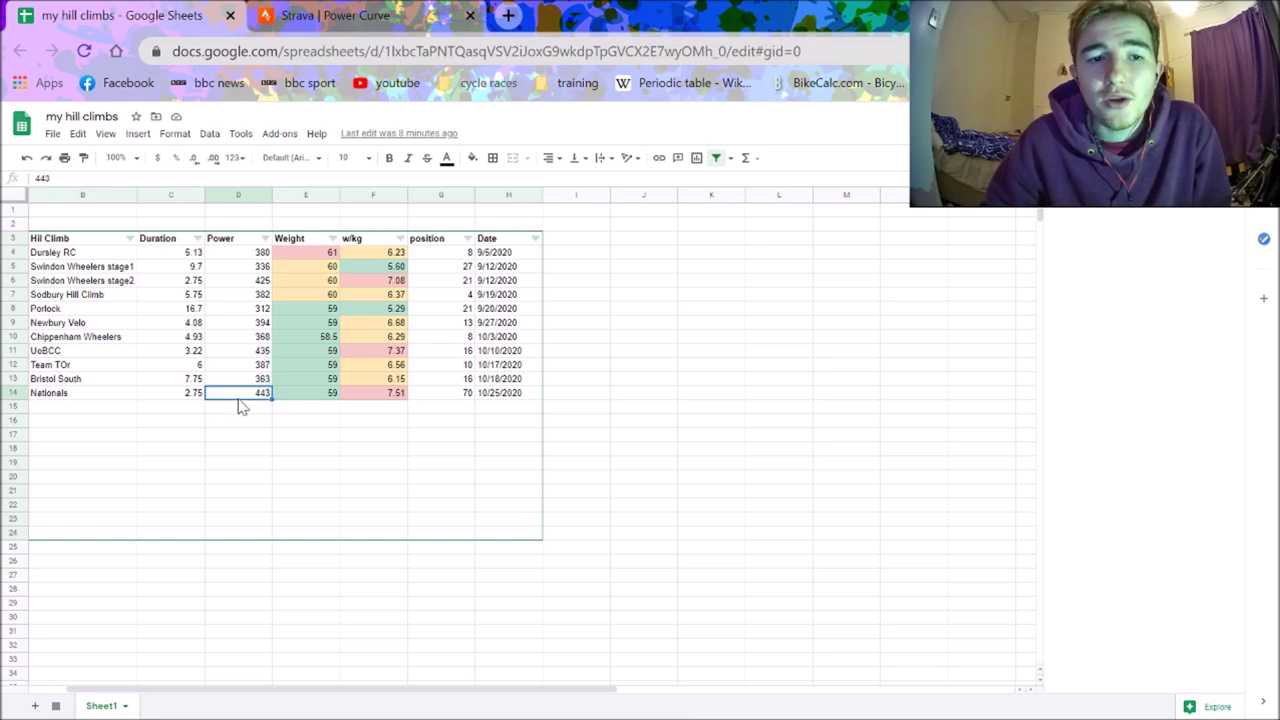
pyautogui.click(258, 351)
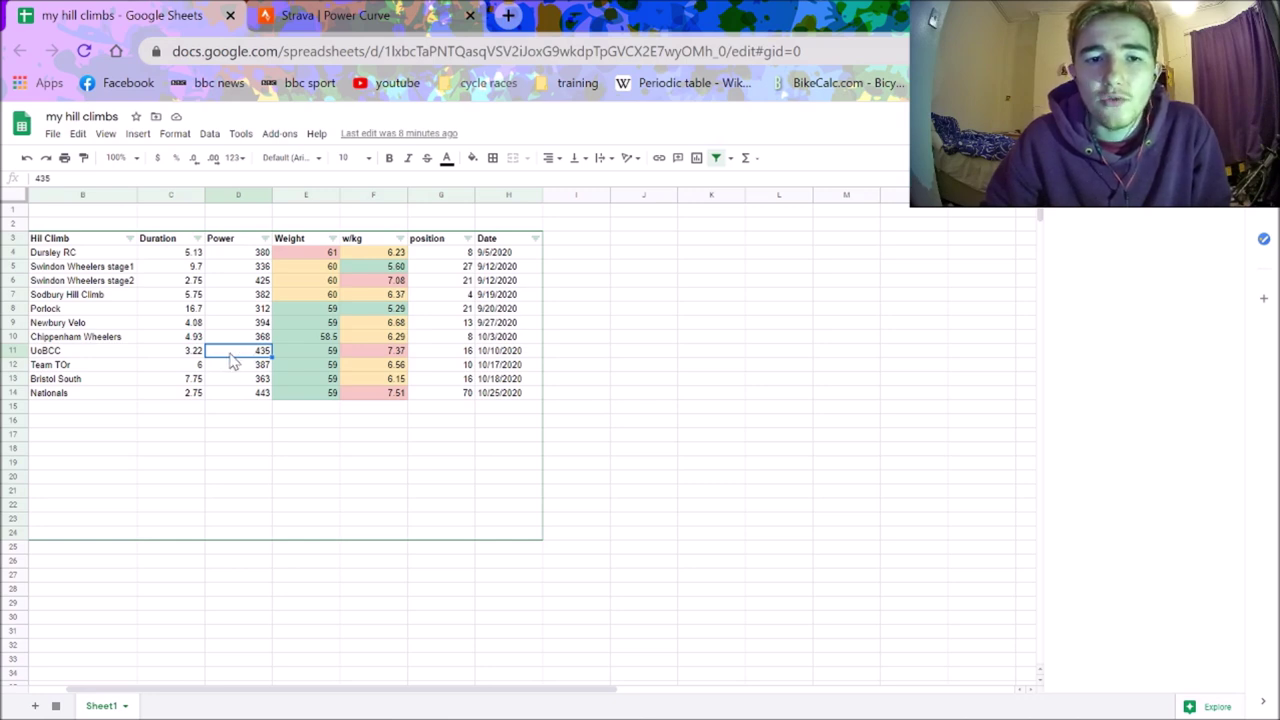
pyautogui.click(388, 8)
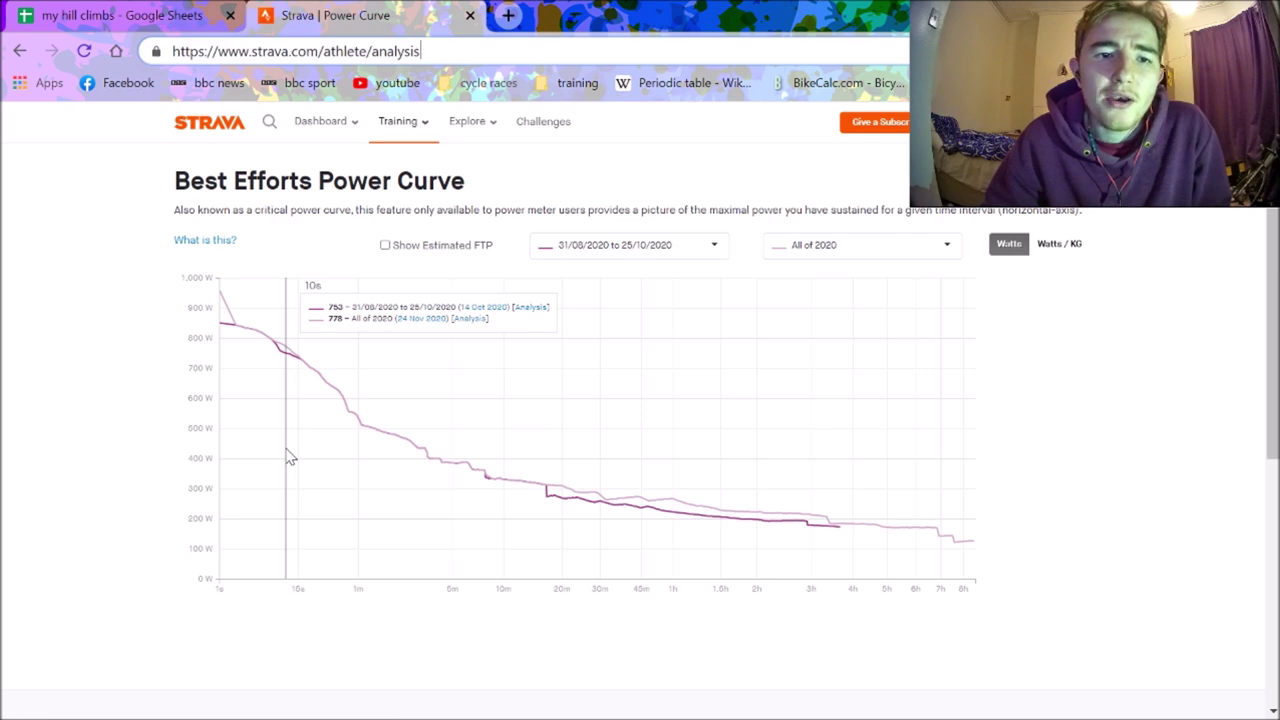
pyautogui.click(360, 493)
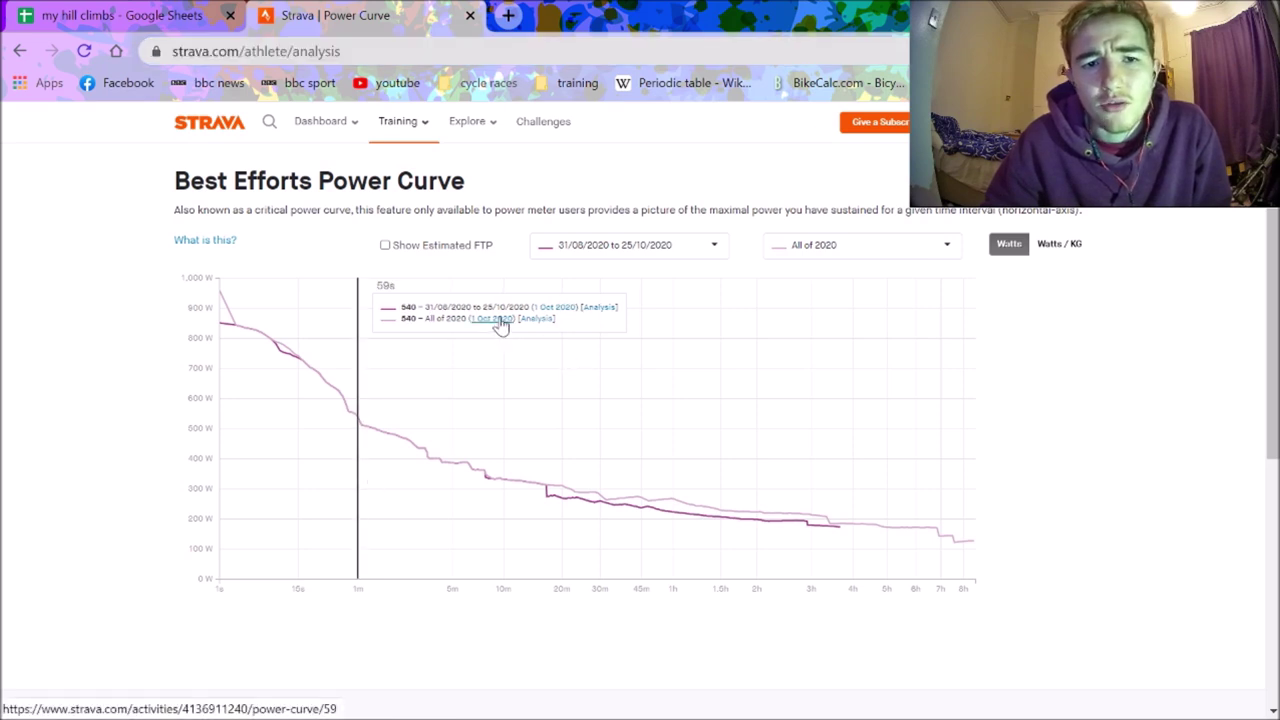
pyautogui.click(383, 392)
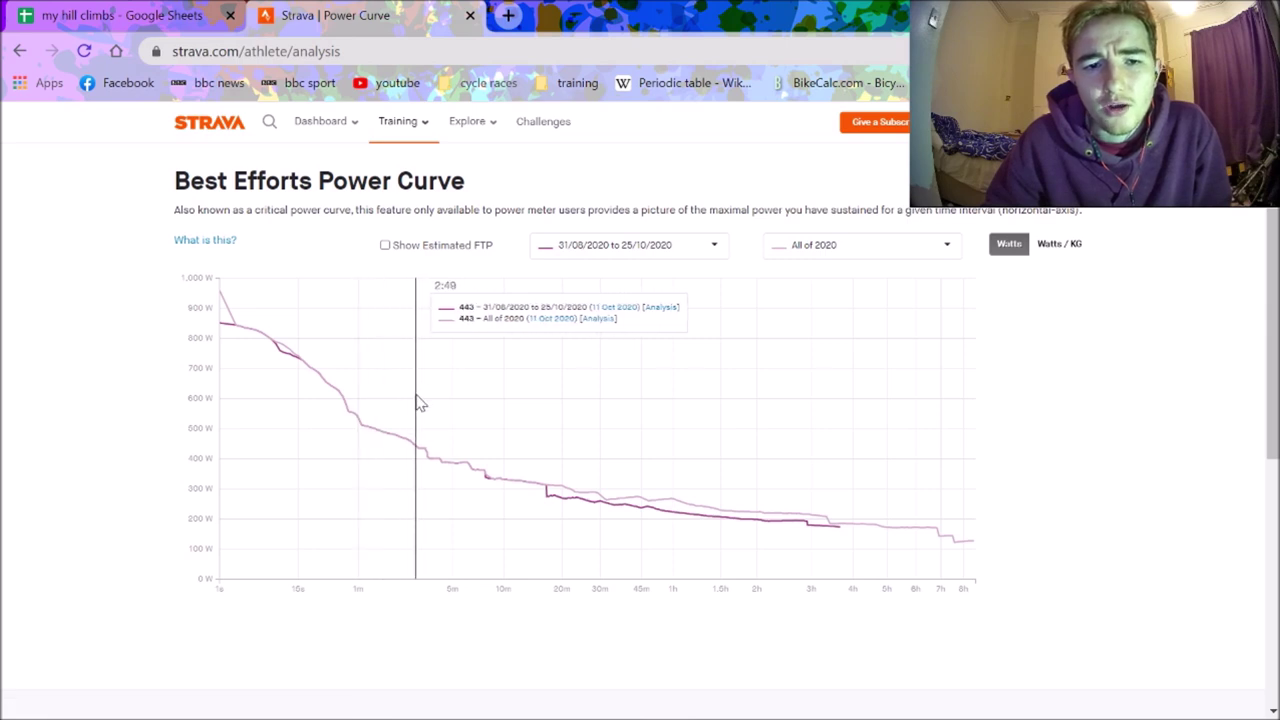
pyautogui.click(398, 406)
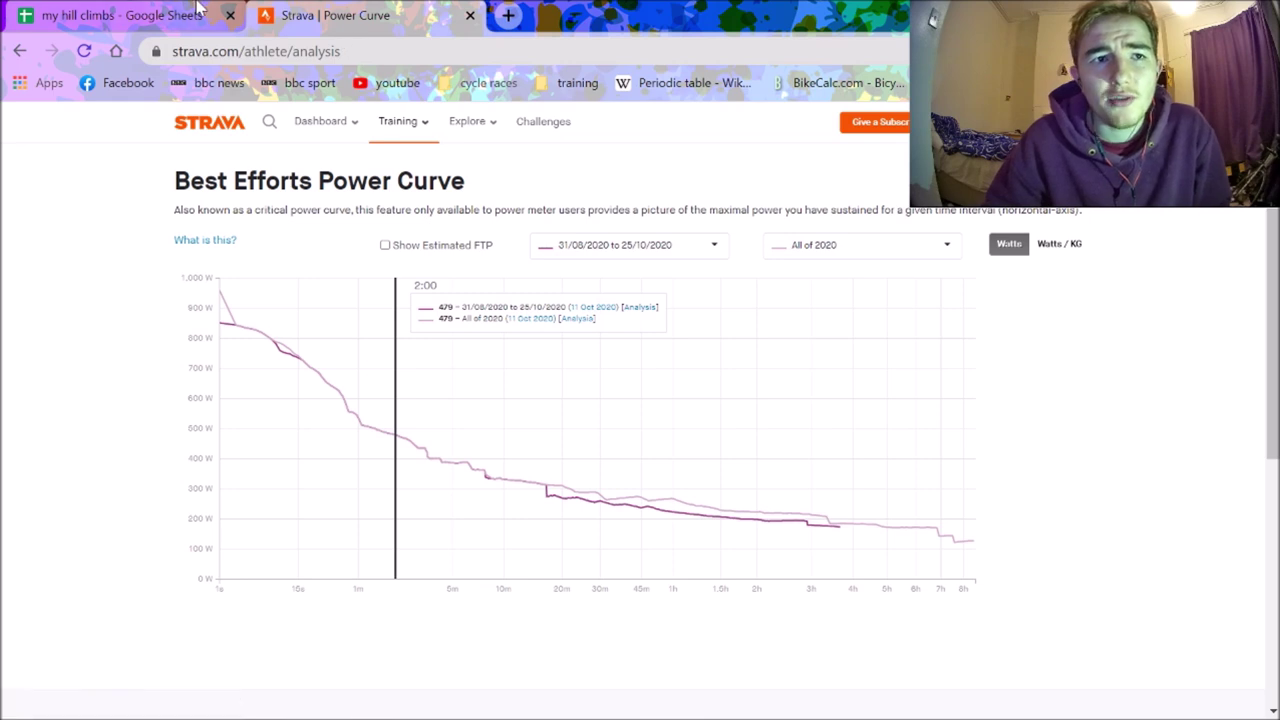
pyautogui.click(150, 15)
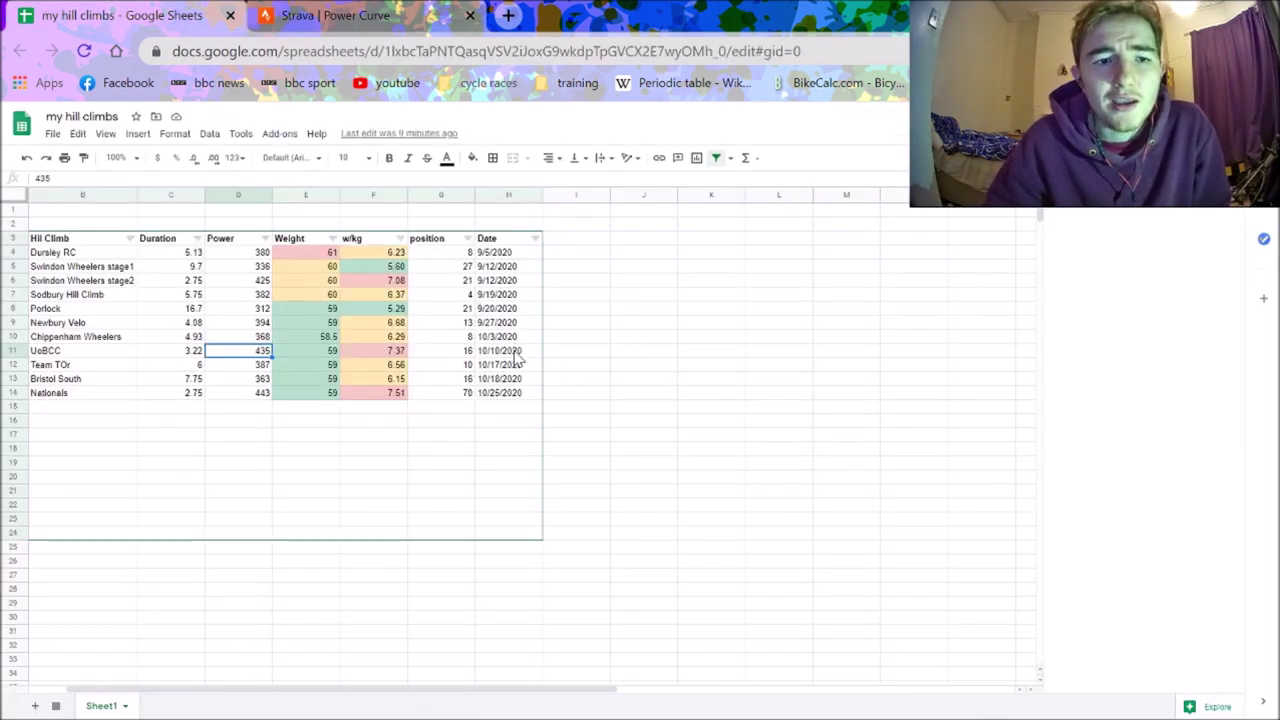
pyautogui.click(335, 15)
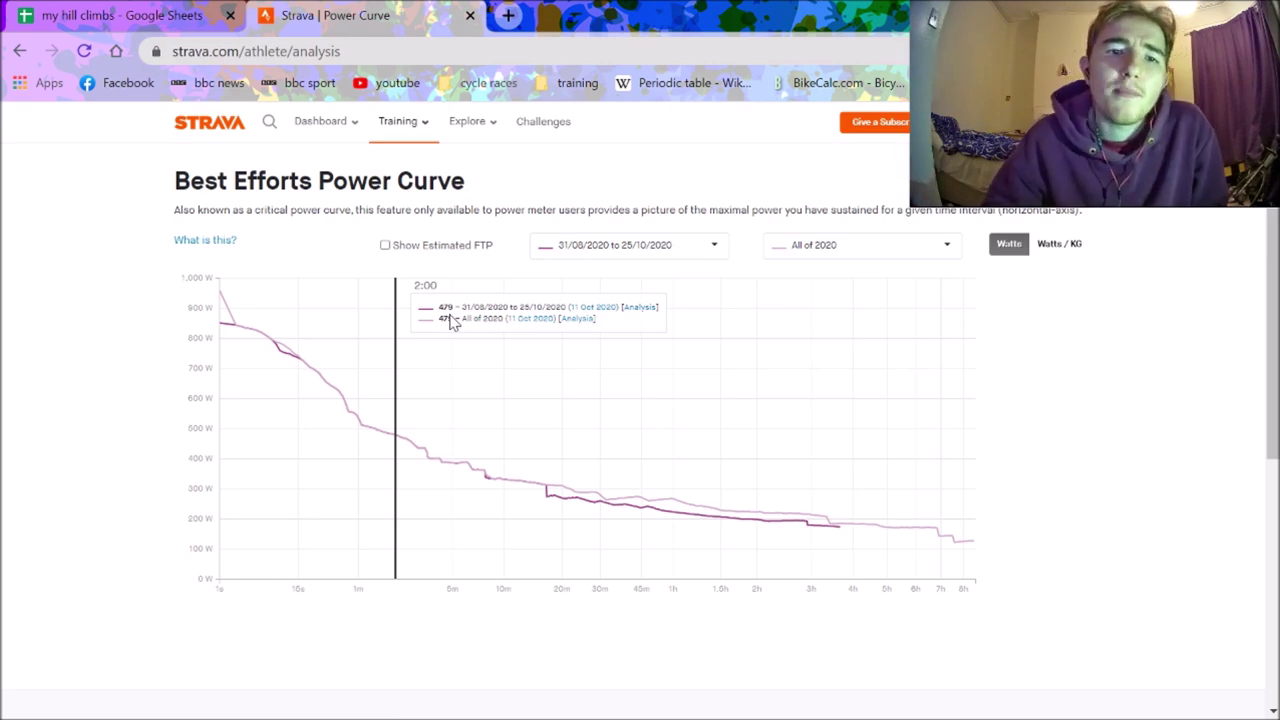
pyautogui.click(175, 8)
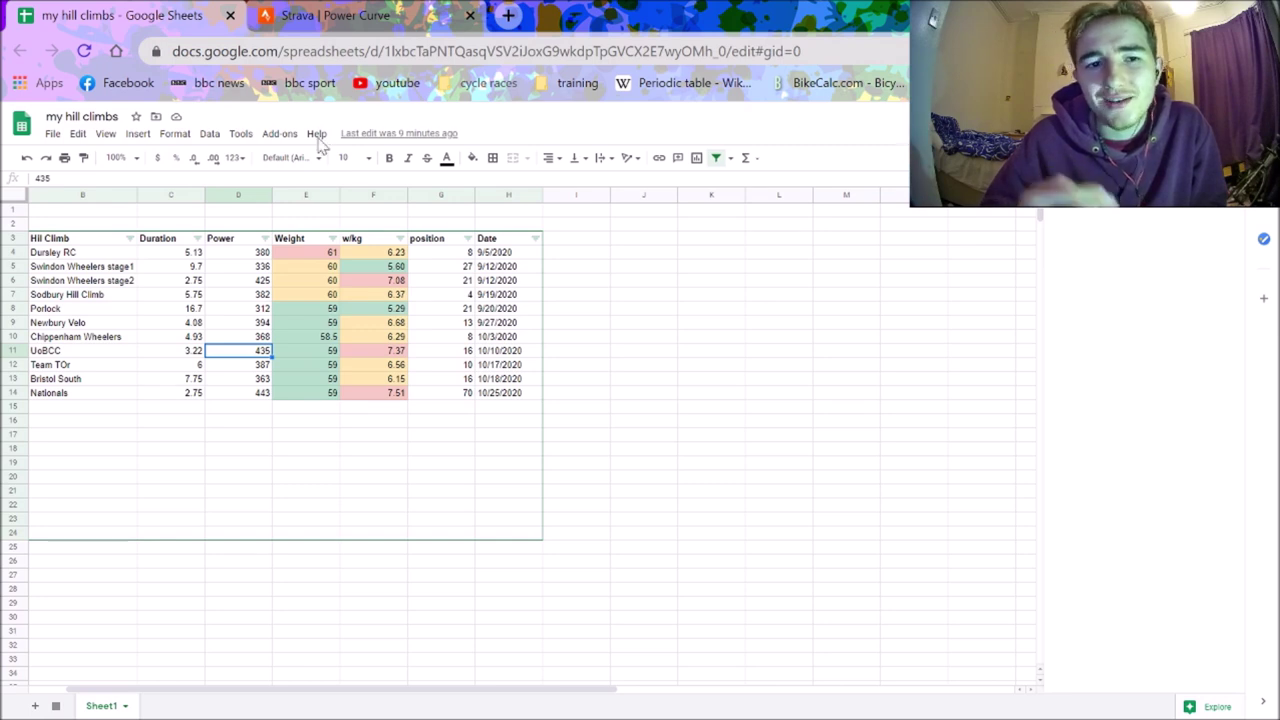
pyautogui.click(378, 8)
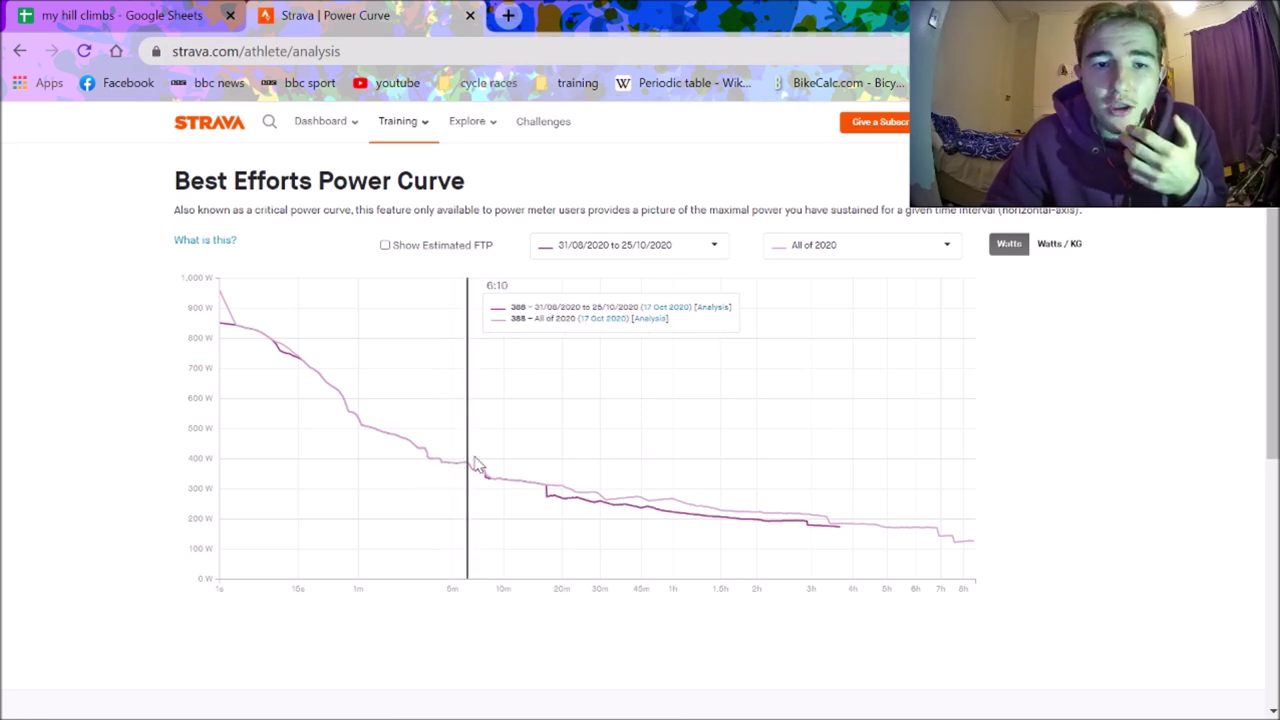
# Open the list of comparison periods on the Strava power curve
pyautogui.click(818, 252)
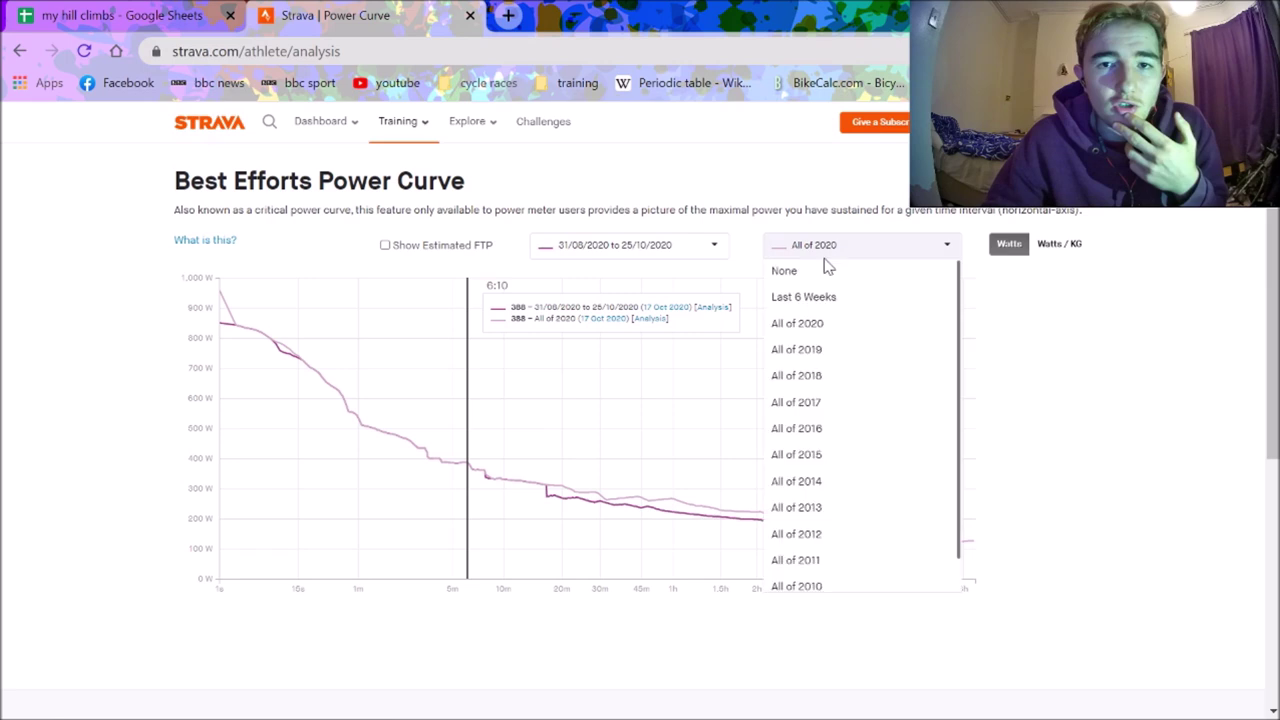
# Compare against All of 2019 and pin power readings at about 19:30 and 6:10
pyautogui.click(838, 350)
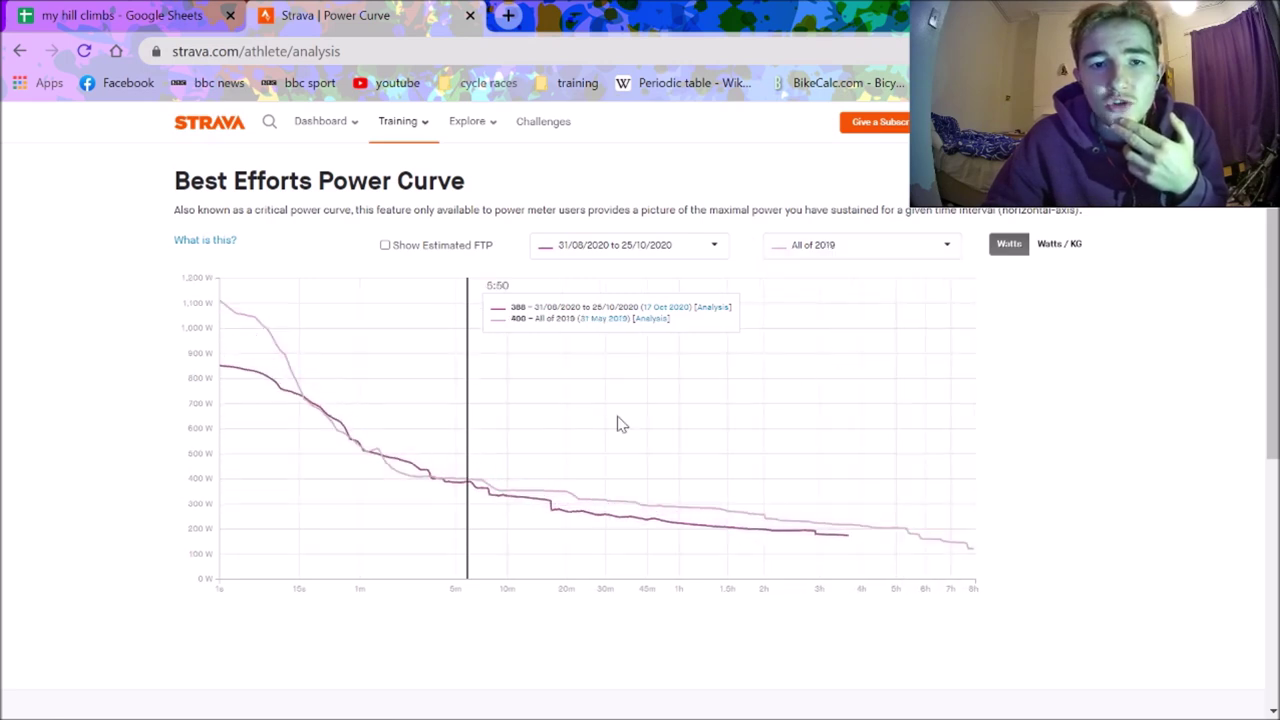
pyautogui.click(566, 437)
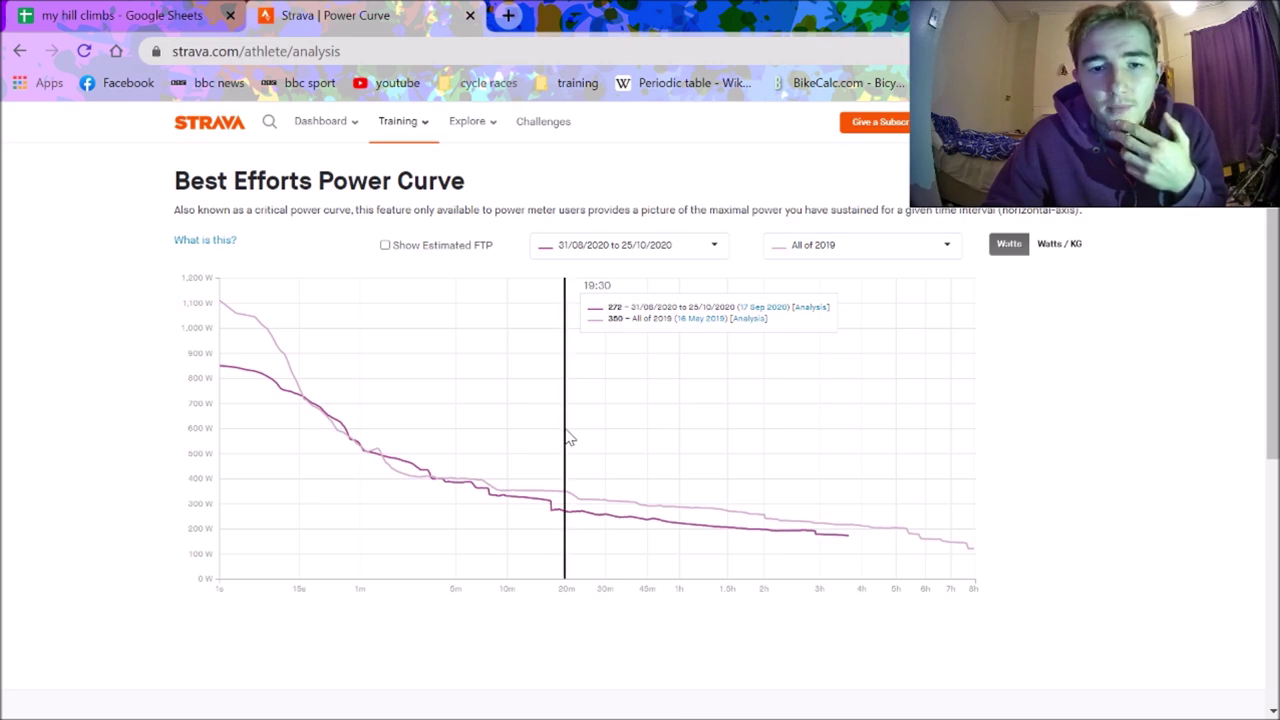
pyautogui.click(535, 445)
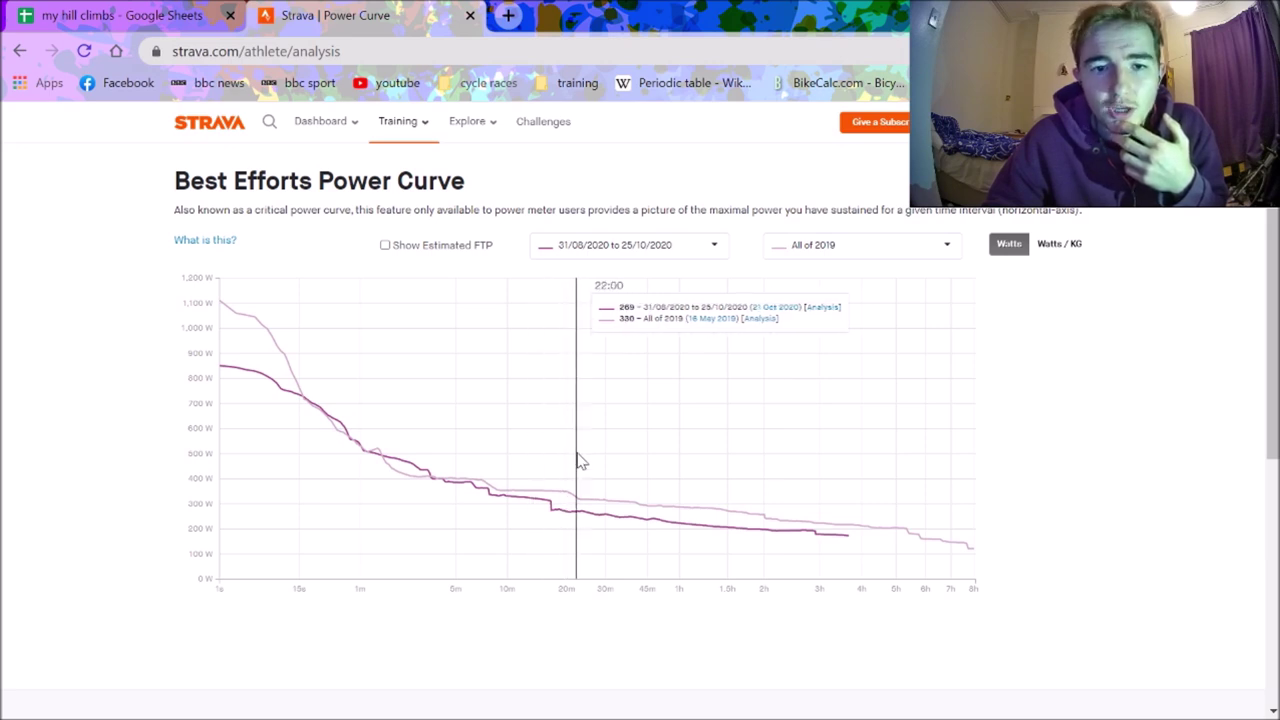
pyautogui.click(720, 495)
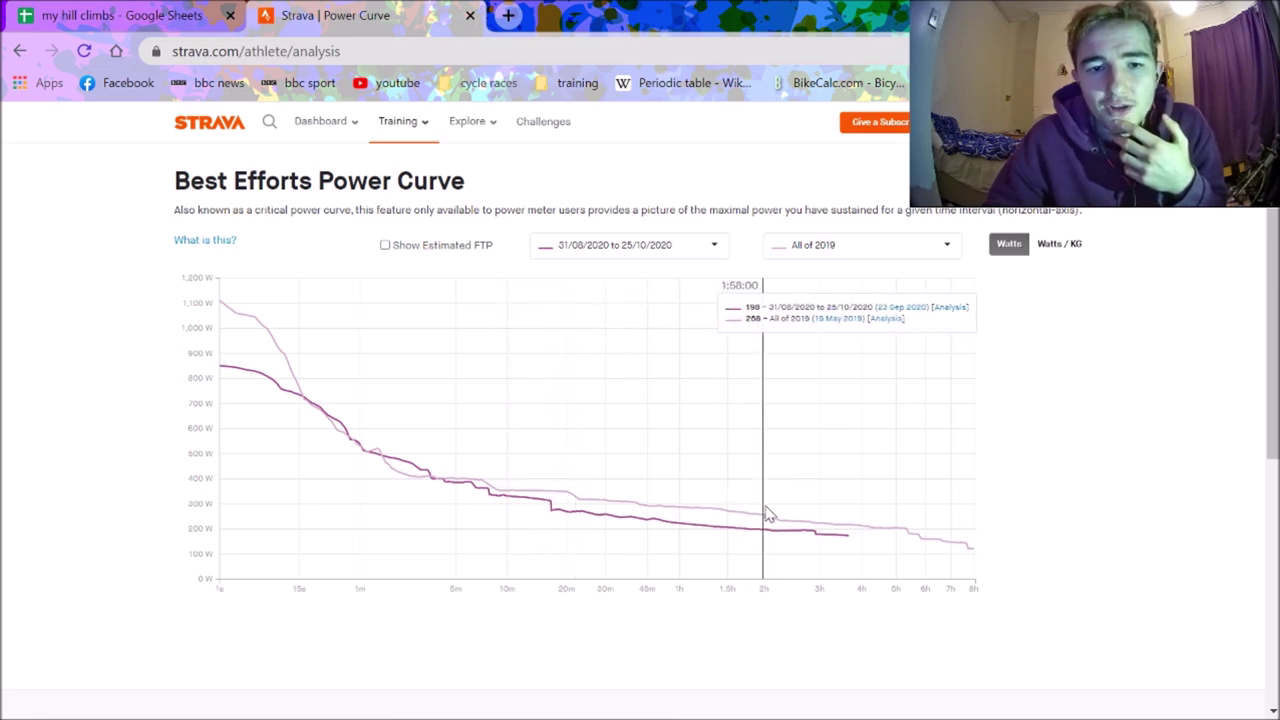
pyautogui.click(472, 506)
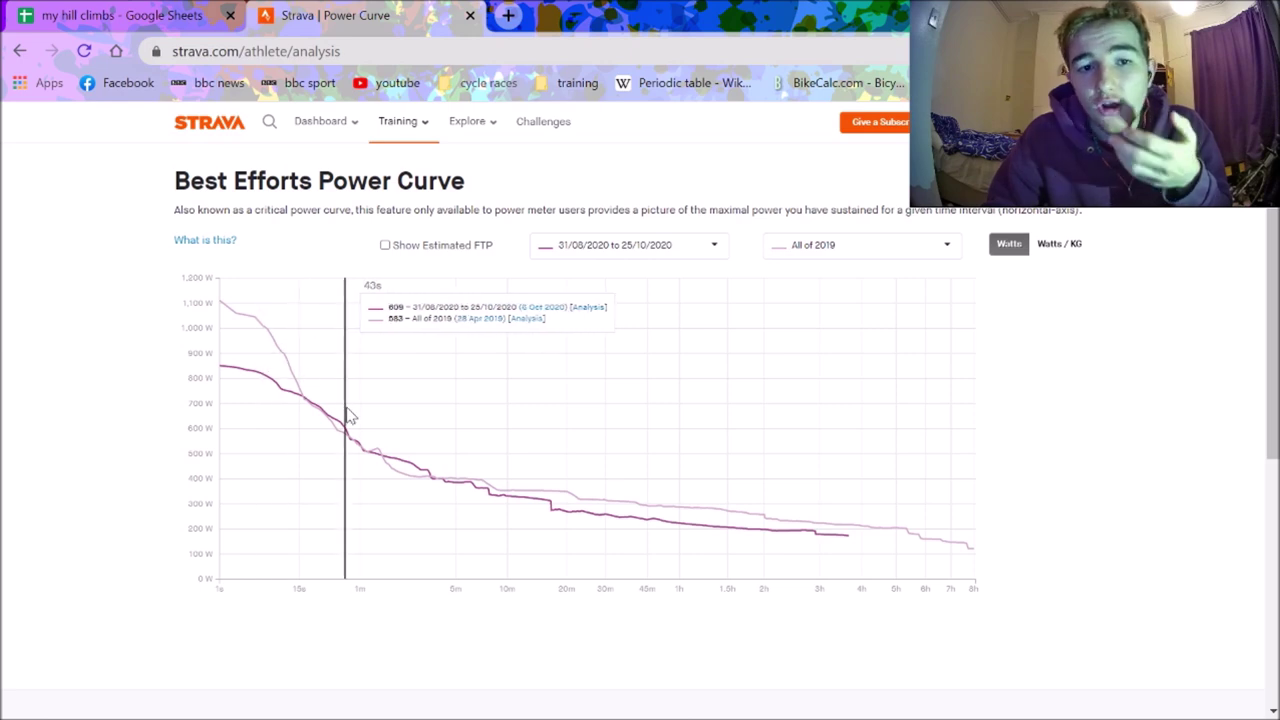
pyautogui.click(374, 432)
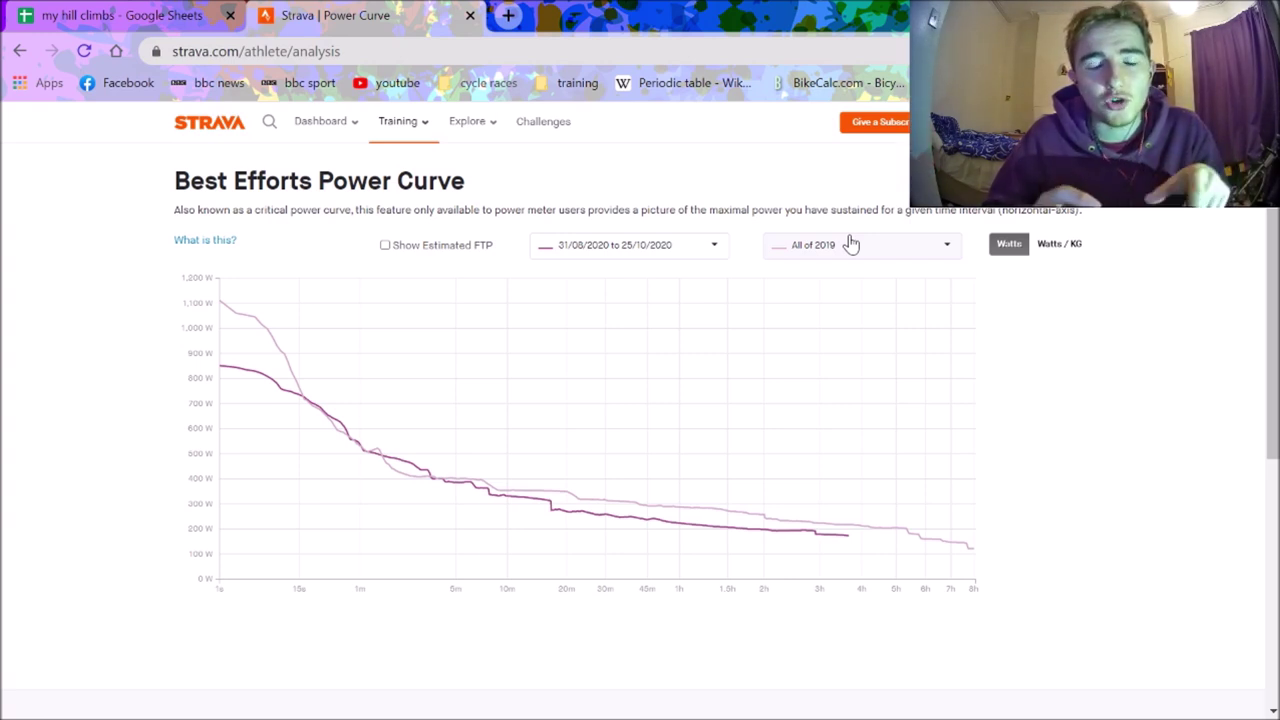
pyautogui.click(850, 244)
# Compare against All of 2018 and pin power readouts at 2:23 and 1:02
pyautogui.click(831, 377)
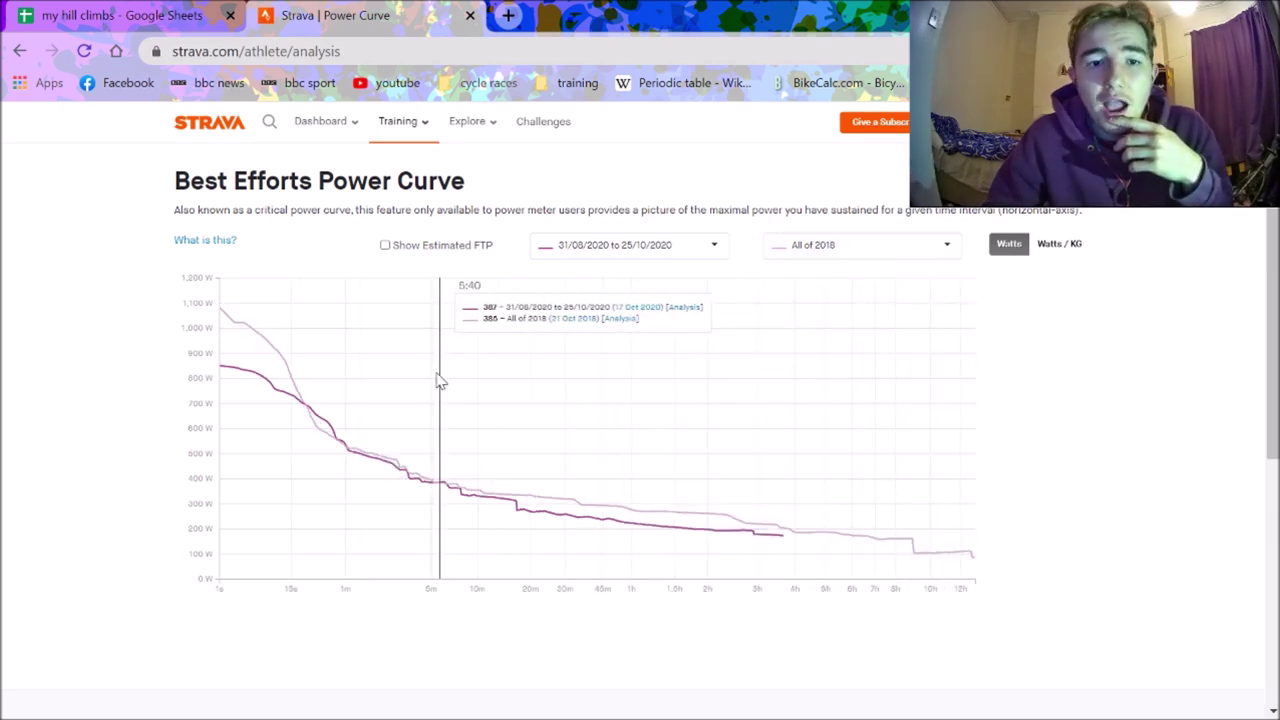
pyautogui.click(391, 418)
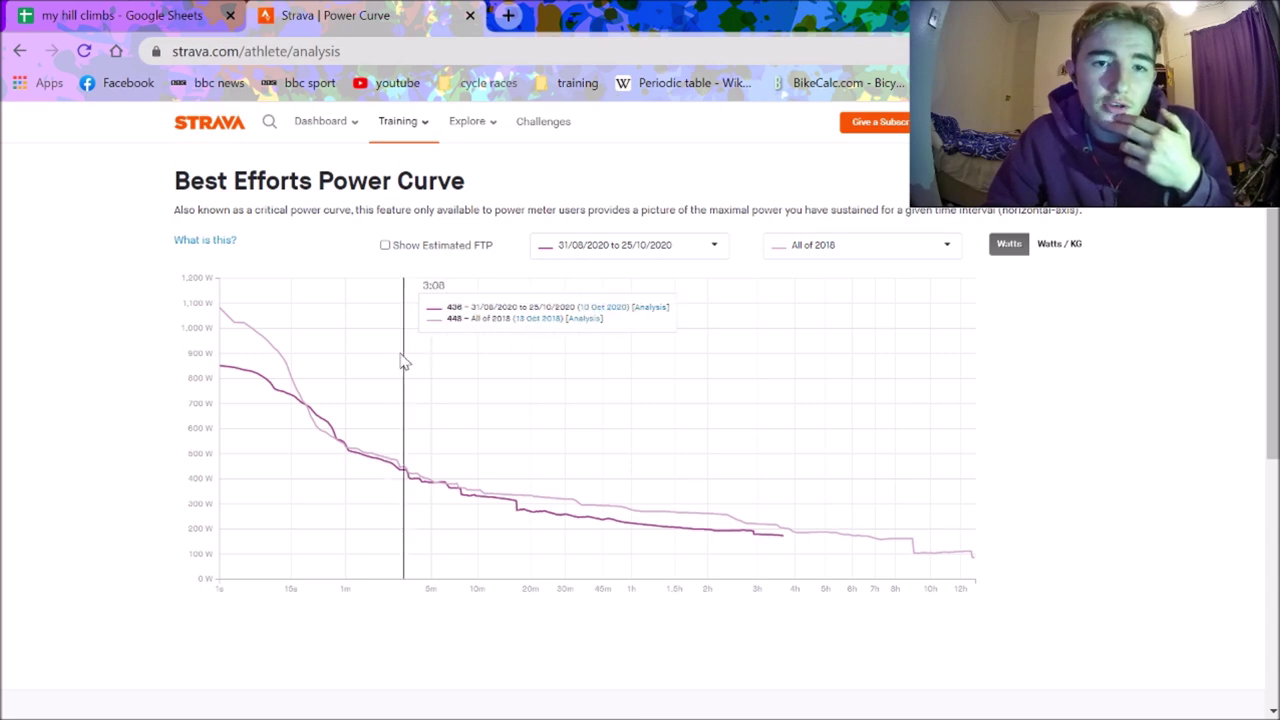
pyautogui.click(351, 364)
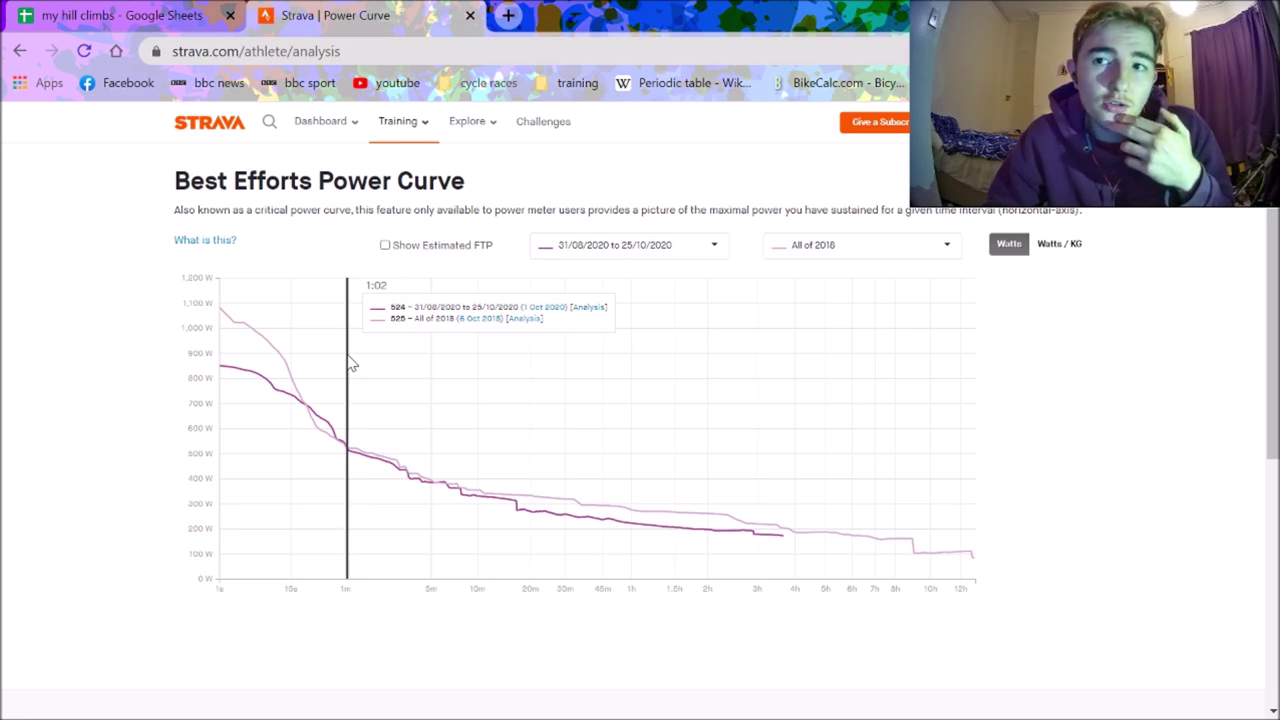
# Move the pinned readout through 2:25–2:49 to 2:13, reading 472 W versus 487 W
pyautogui.click(394, 395)
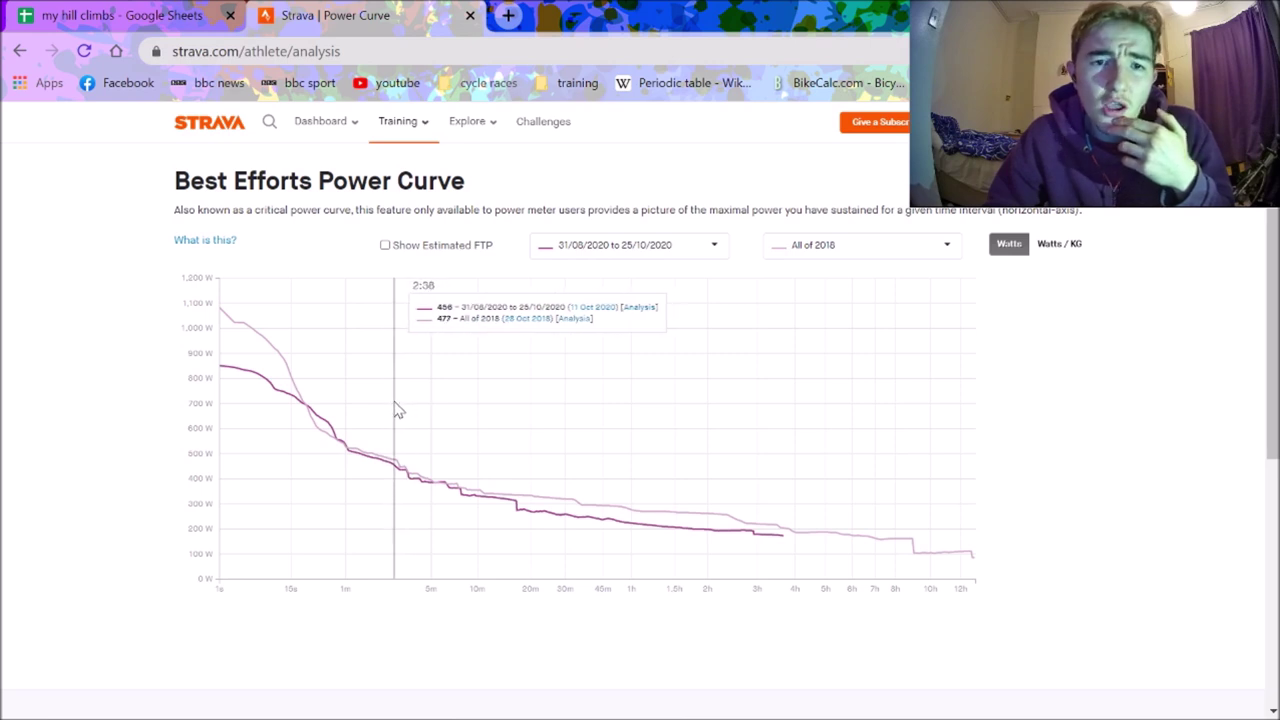
pyautogui.click(391, 405)
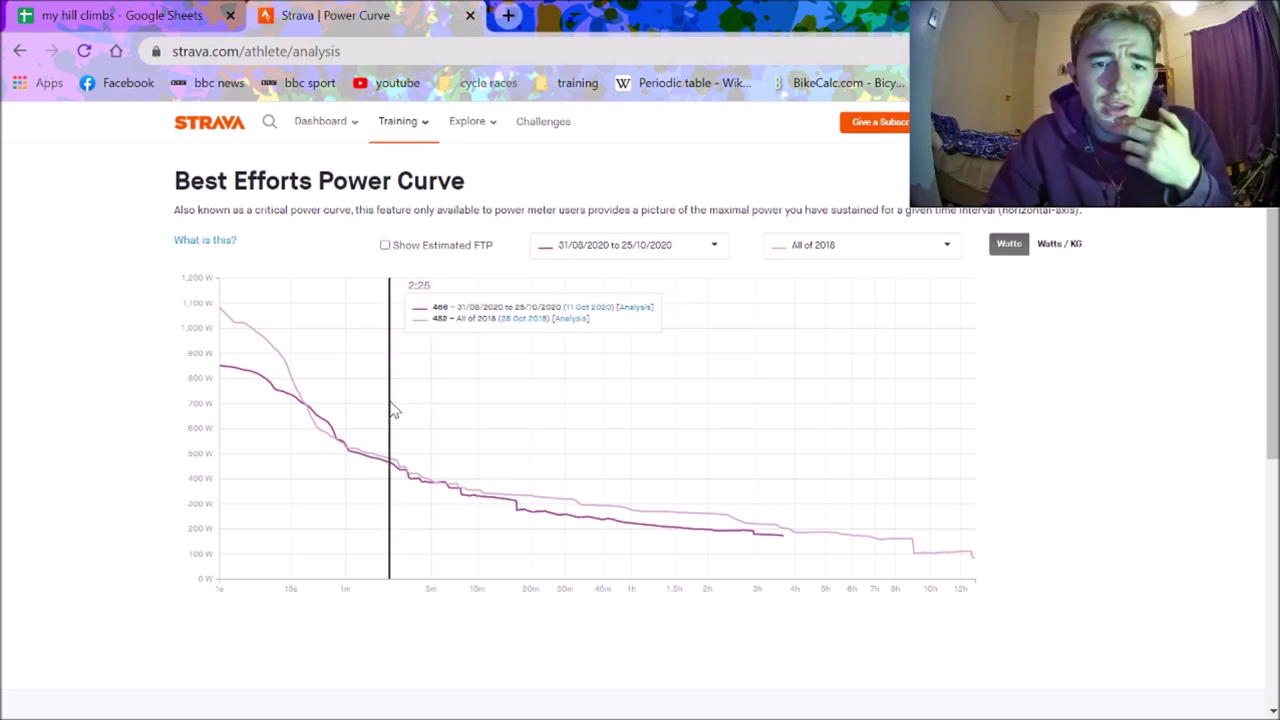
pyautogui.click(398, 403)
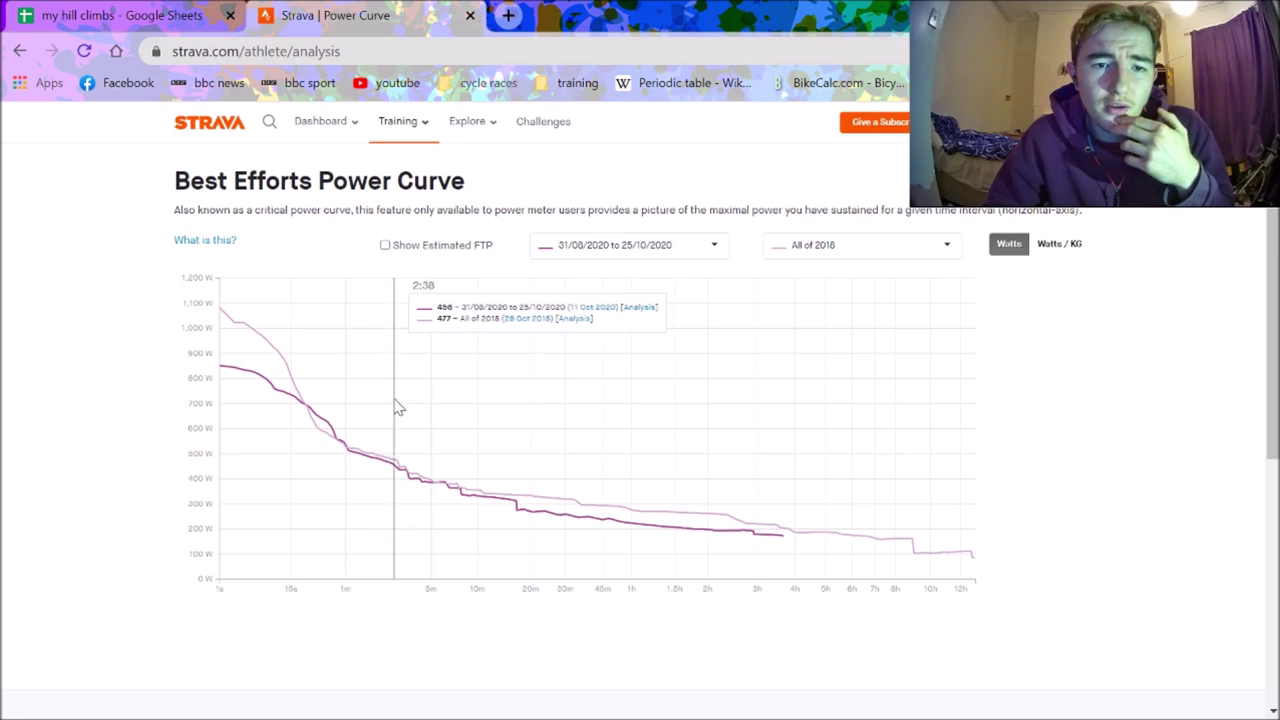
pyautogui.click(394, 407)
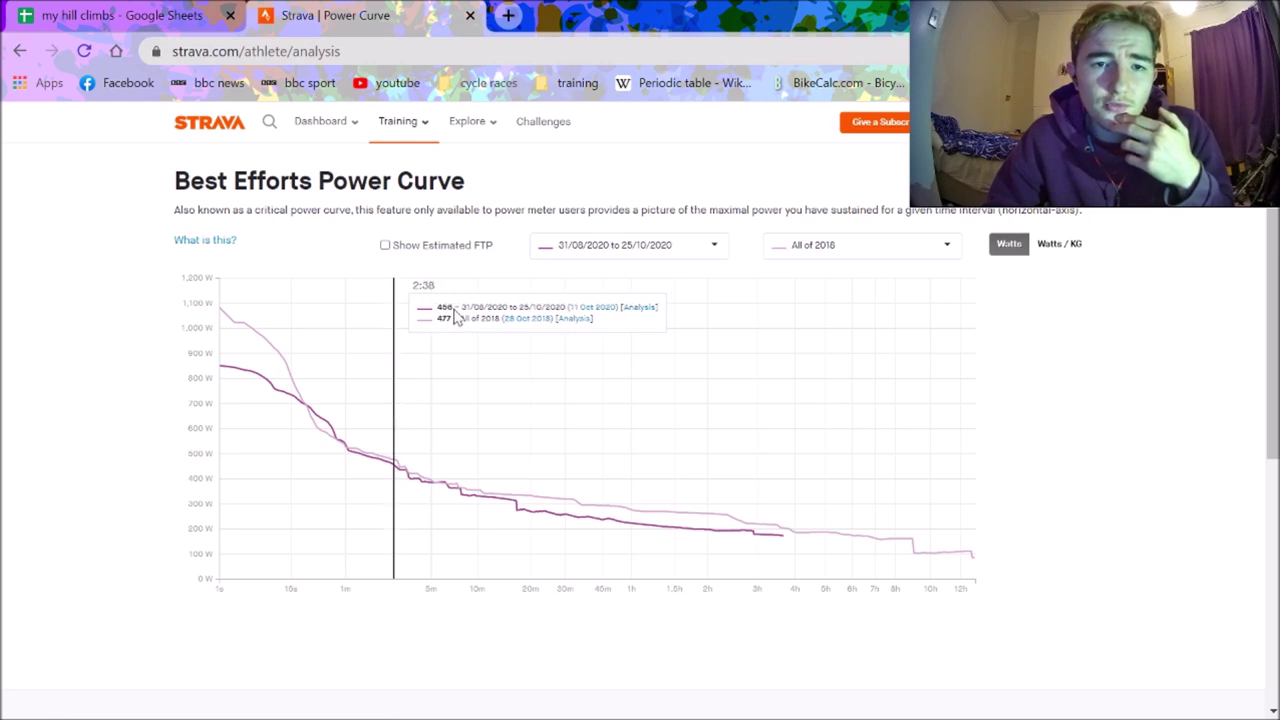
pyautogui.click(370, 418)
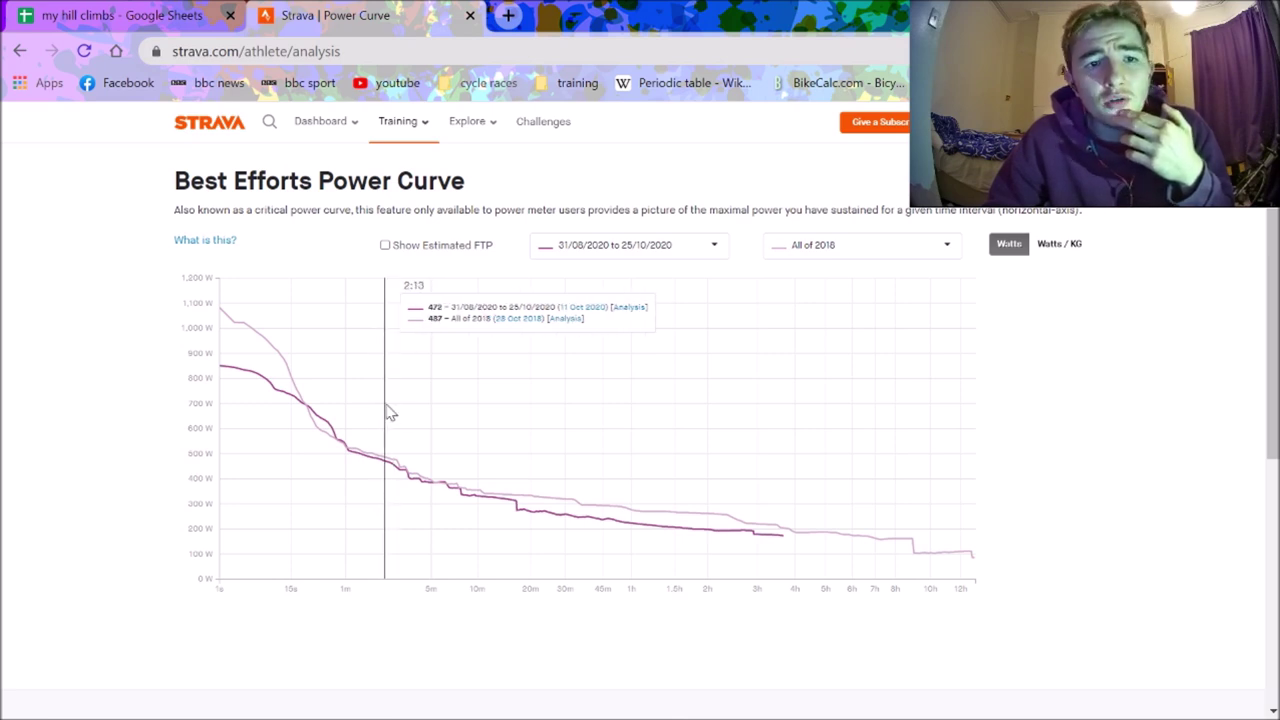